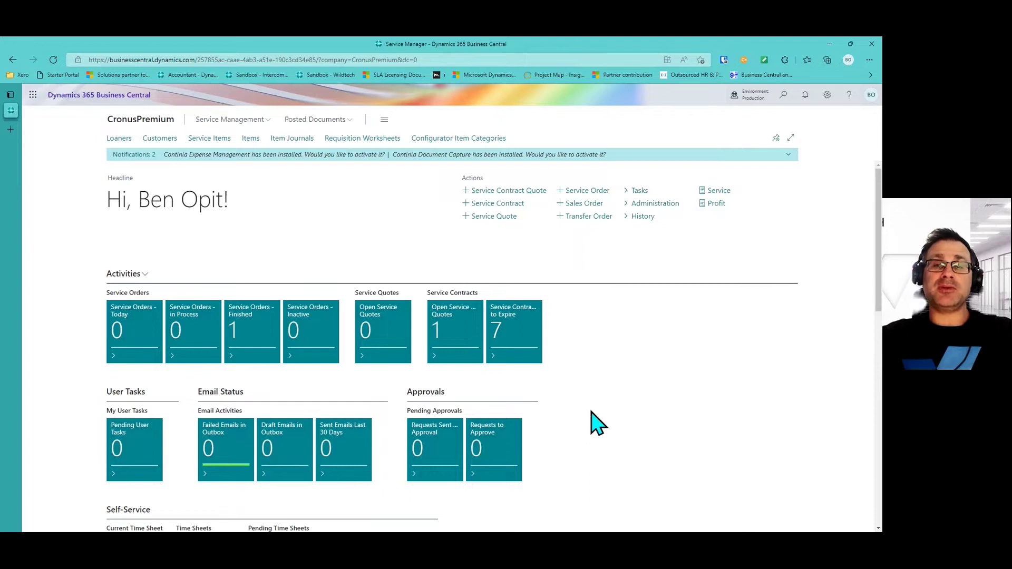
Step: Search the item list for 700 and view the assembly BOM of Scooter 70073
{"action": "left_click", "coordinate": [784, 95]}
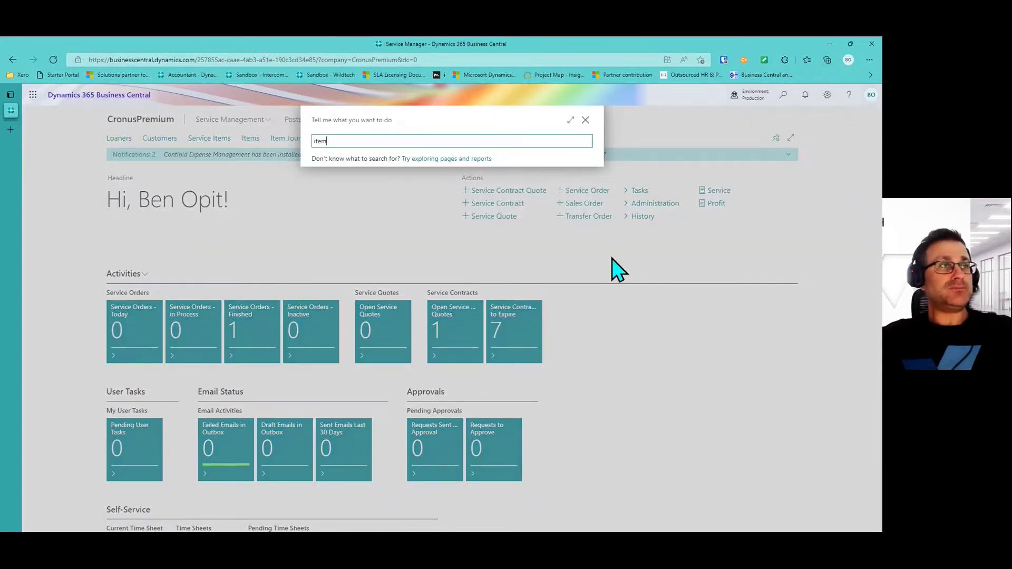
{"action": "left_click", "coordinate": [332, 276]}
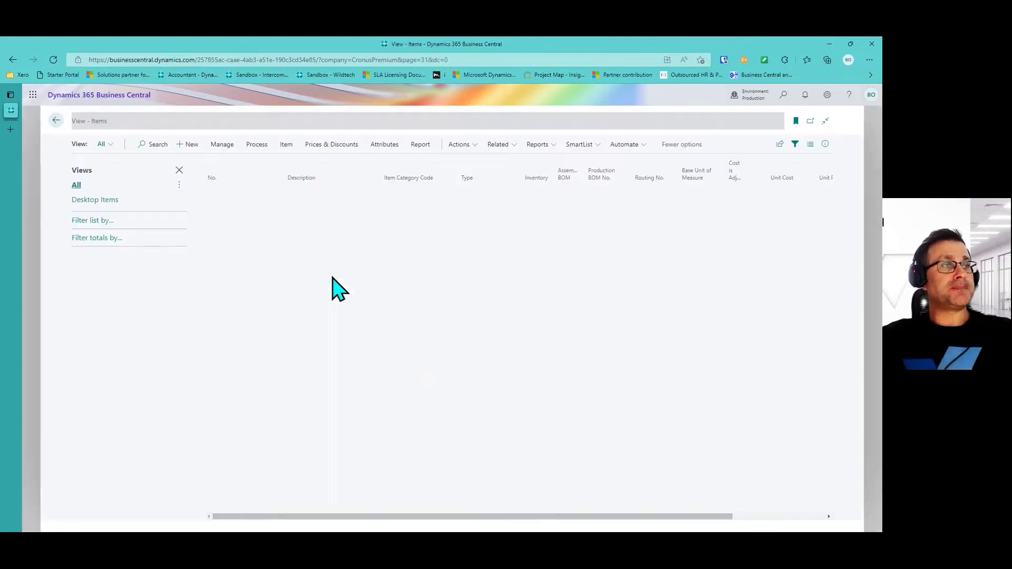
{"action": "left_click", "coordinate": [157, 144]}
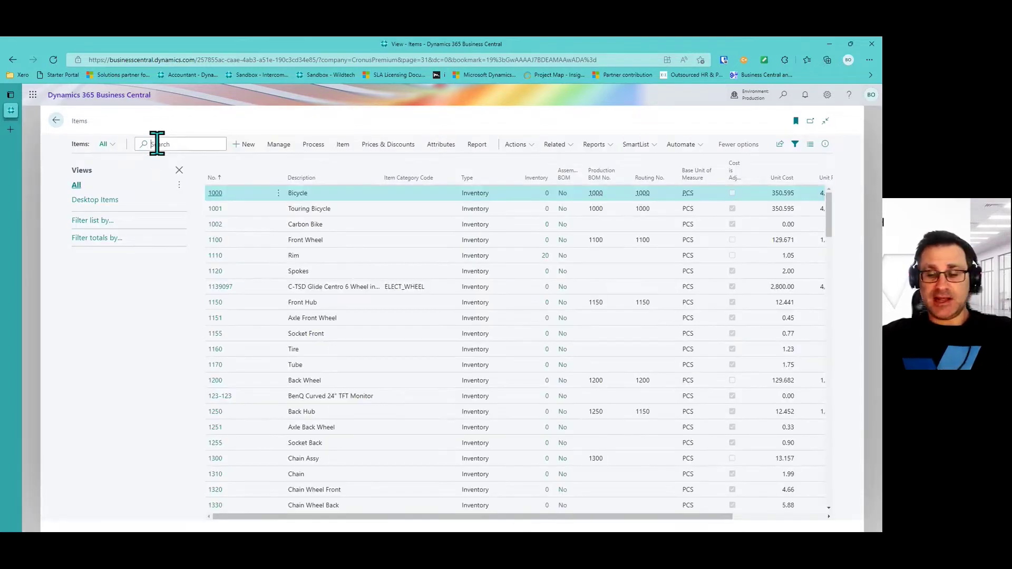
{"action": "type", "text": "700"}
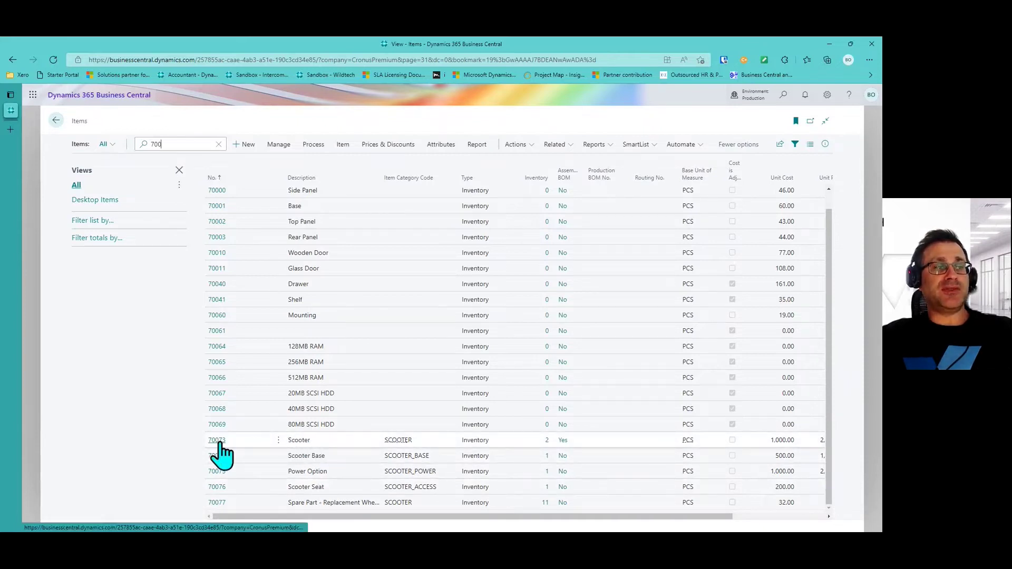
{"action": "left_click", "coordinate": [564, 443]}
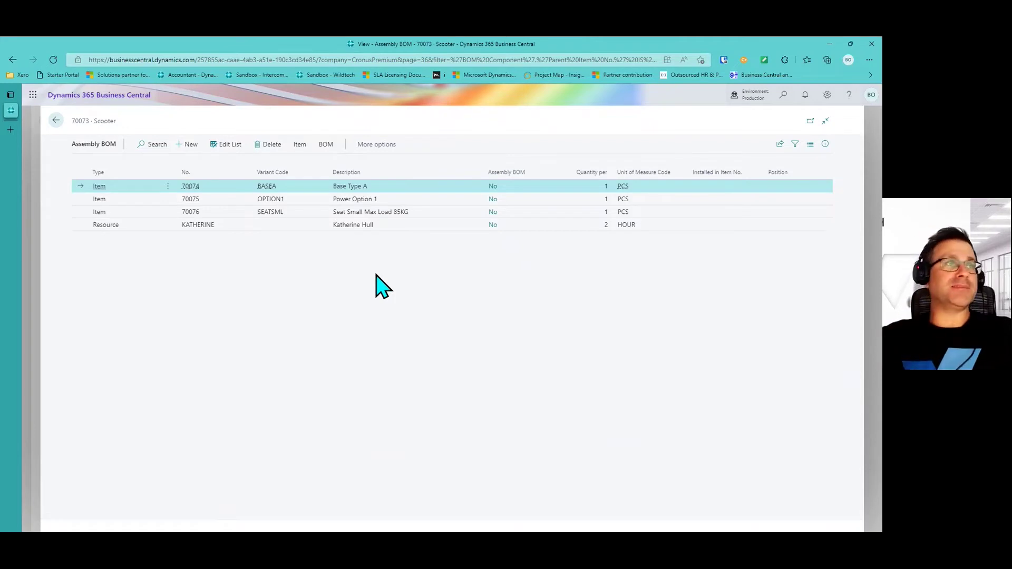
{"action": "key", "text": "Escape"}
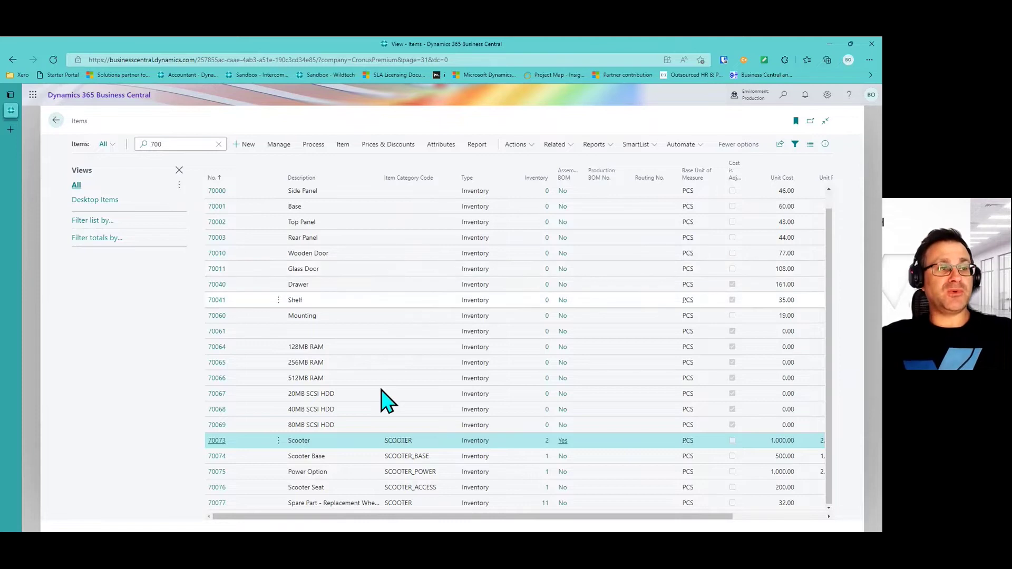
Step: View the variants of item 70075 Power Option, and return to the home page
{"action": "left_click", "coordinate": [217, 476]}
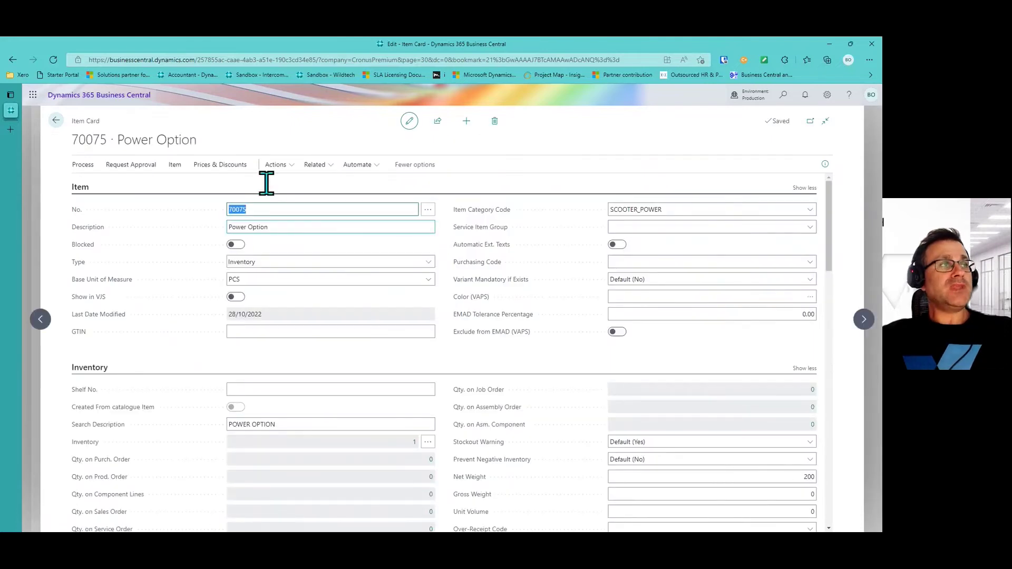
{"action": "left_click", "coordinate": [176, 166]}
{"action": "left_click", "coordinate": [456, 211]}
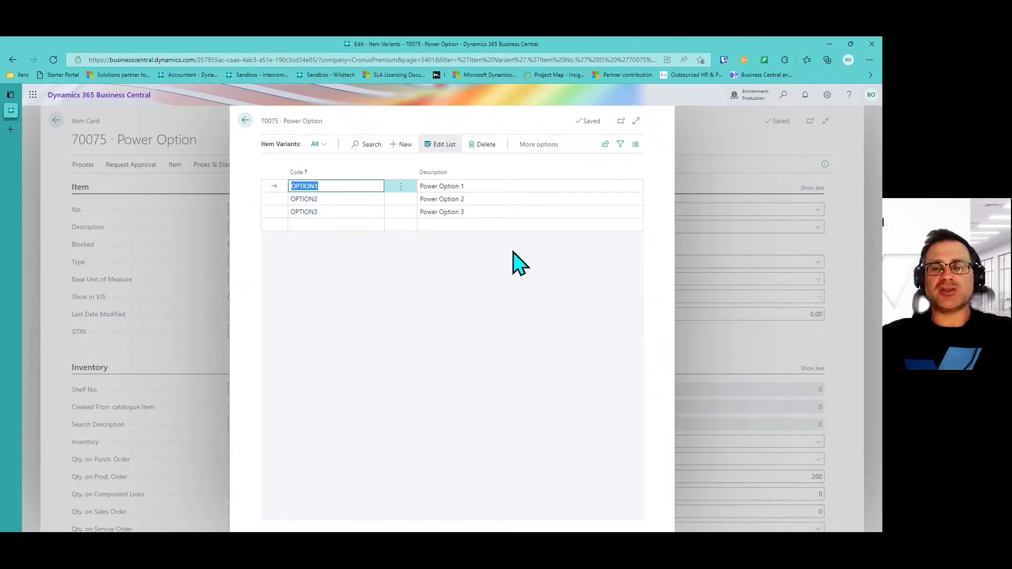
{"action": "left_click", "coordinate": [246, 122]}
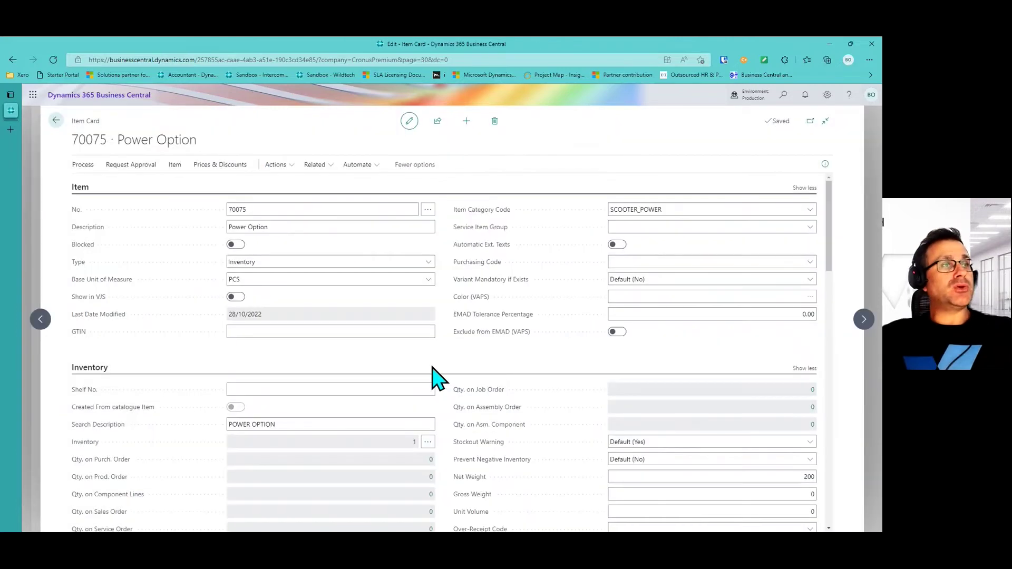
{"action": "key", "text": "Escape"}
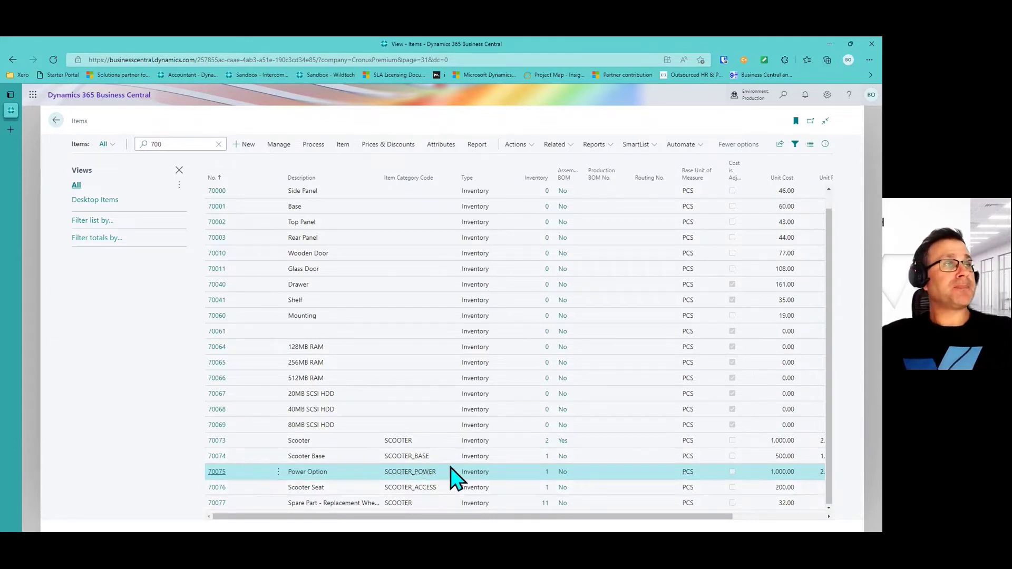
{"action": "key", "text": "Escape"}
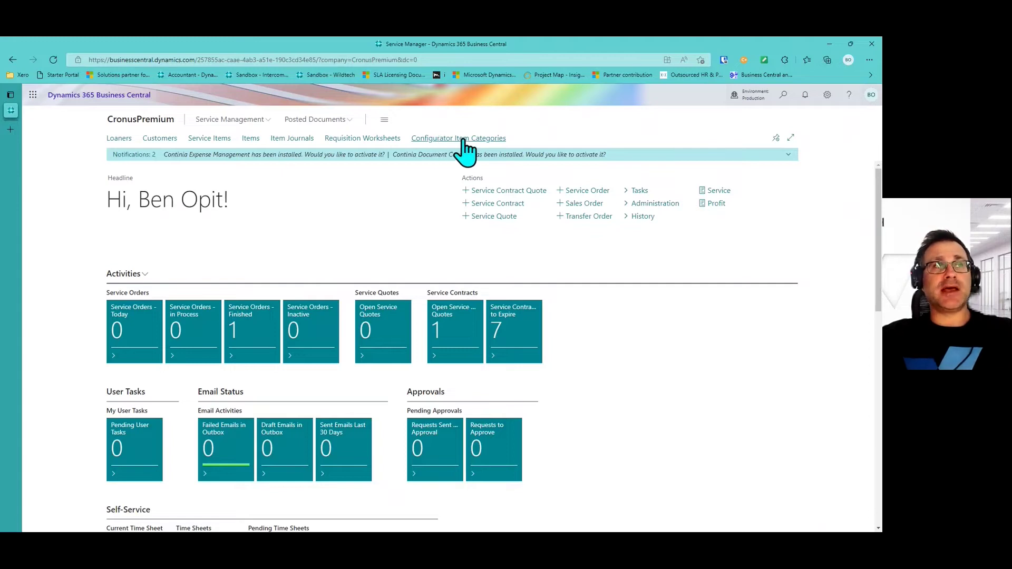
Step: Open the configurator options of the SCOOTER category from the configurator item categories
{"action": "left_click", "coordinate": [448, 140]}
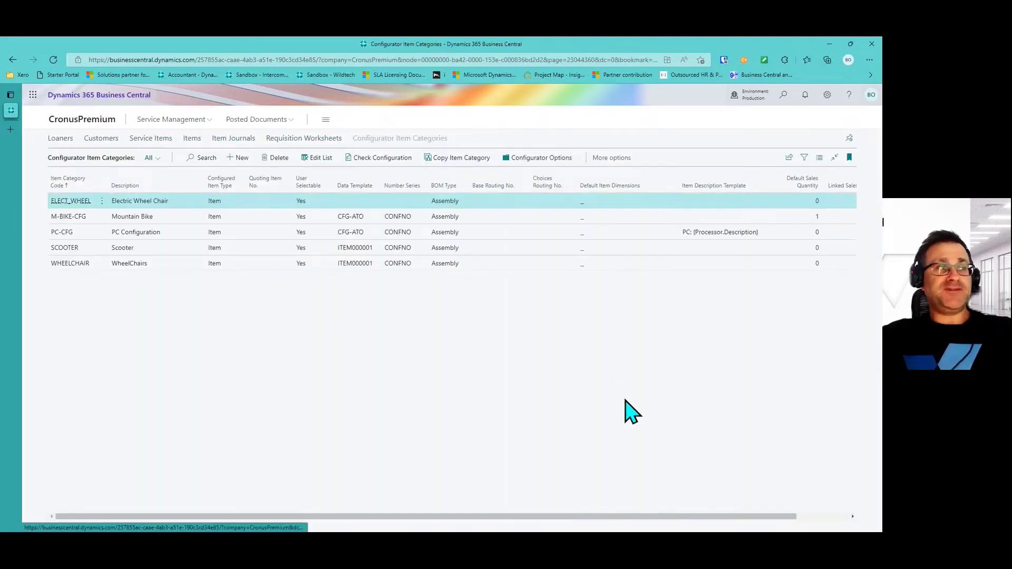
{"action": "left_click", "coordinate": [77, 248]}
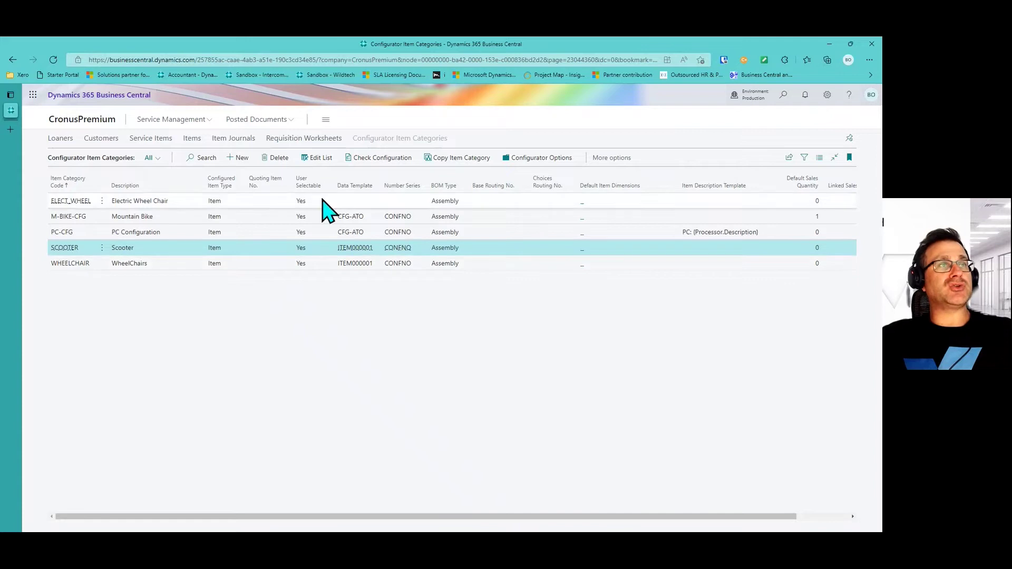
{"action": "left_click", "coordinate": [542, 158]}
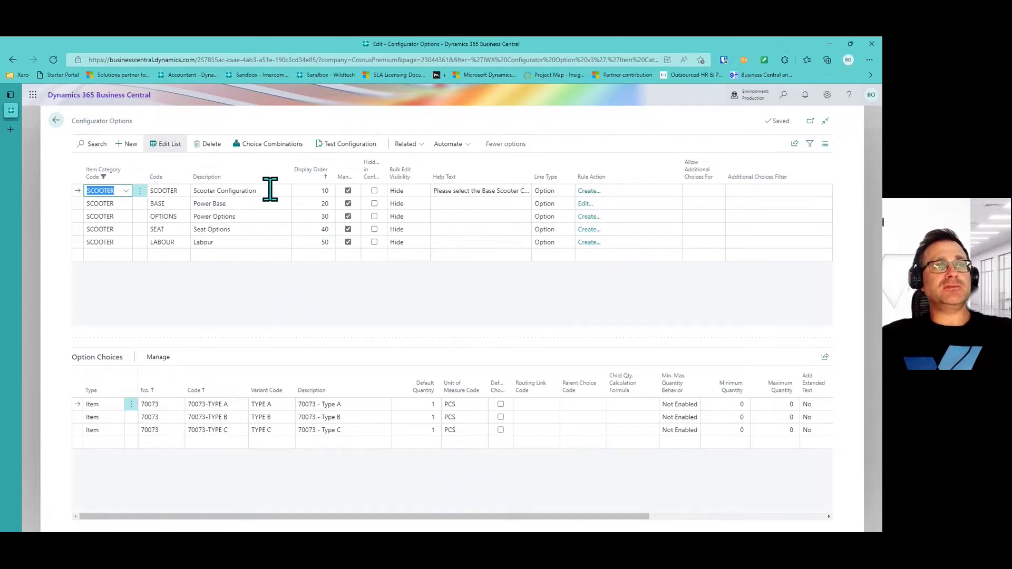
Step: Examine the scooter configuration's help text and the choices of the Power Base, Power Options, Seat Options and Labour options
{"action": "left_click", "coordinate": [460, 190]}
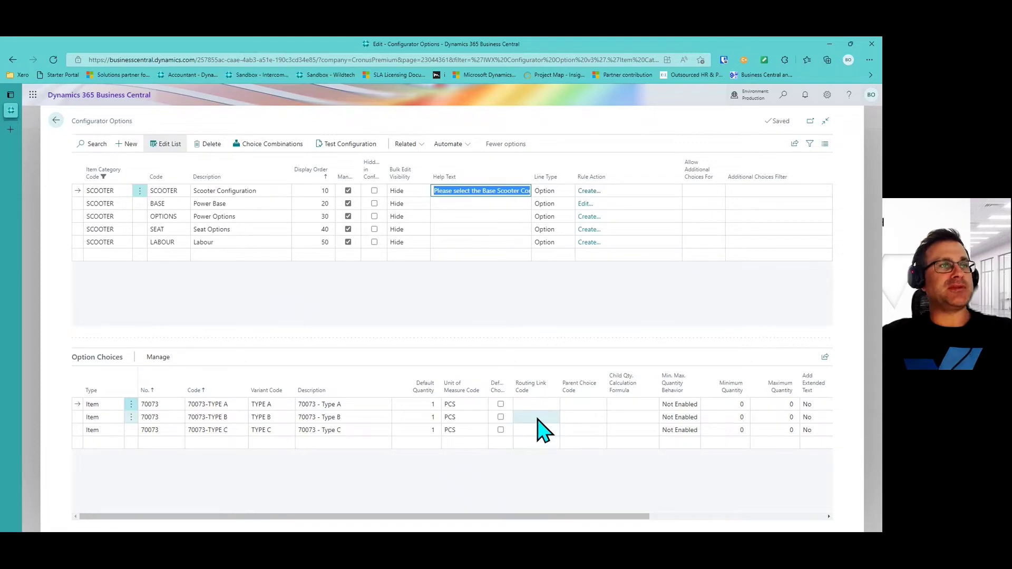
{"action": "left_click", "coordinate": [249, 203]}
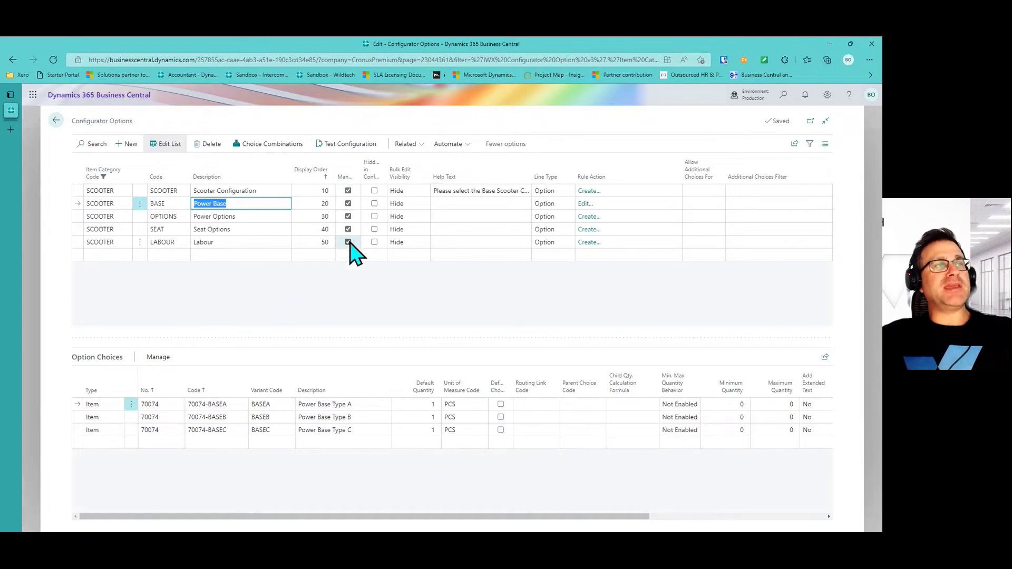
{"action": "left_click", "coordinate": [256, 218]}
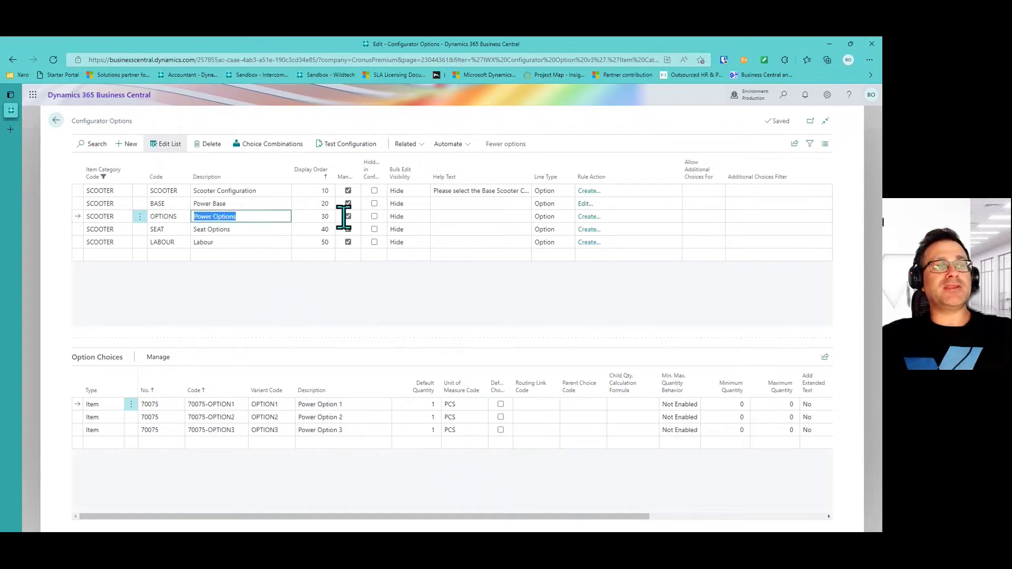
{"action": "left_click", "coordinate": [257, 230]}
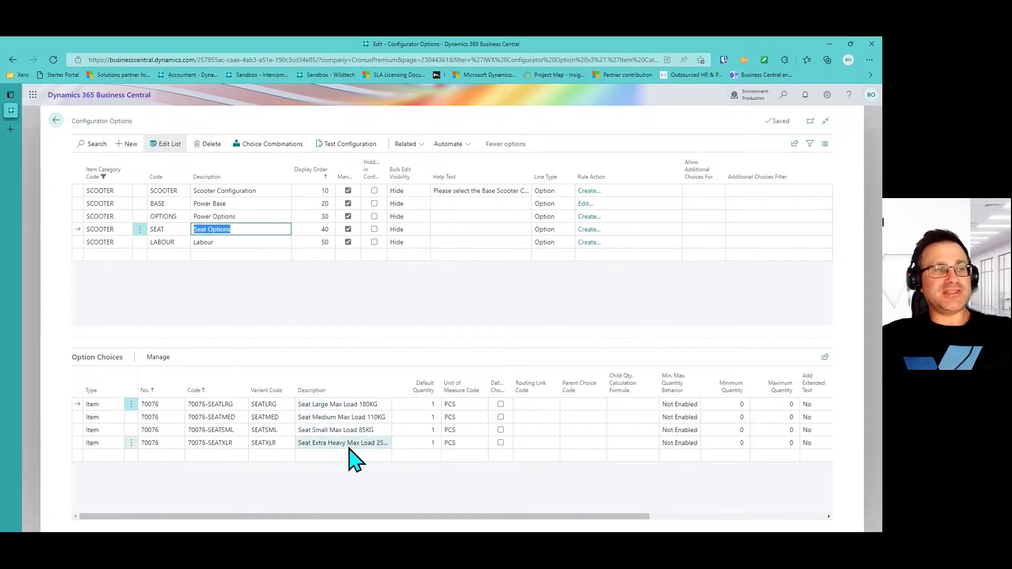
{"action": "left_click", "coordinate": [257, 242]}
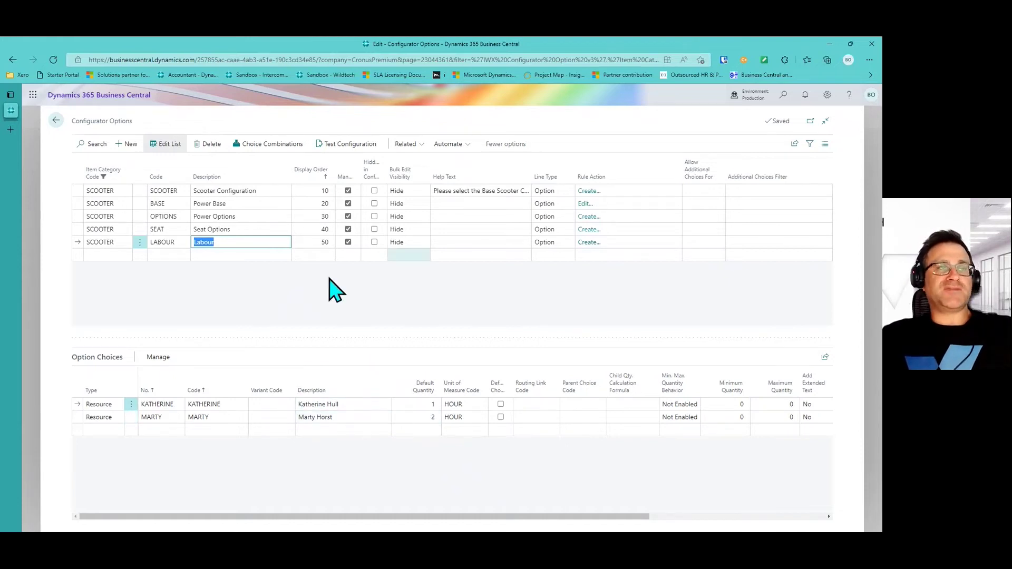
{"action": "left_click", "coordinate": [244, 204]}
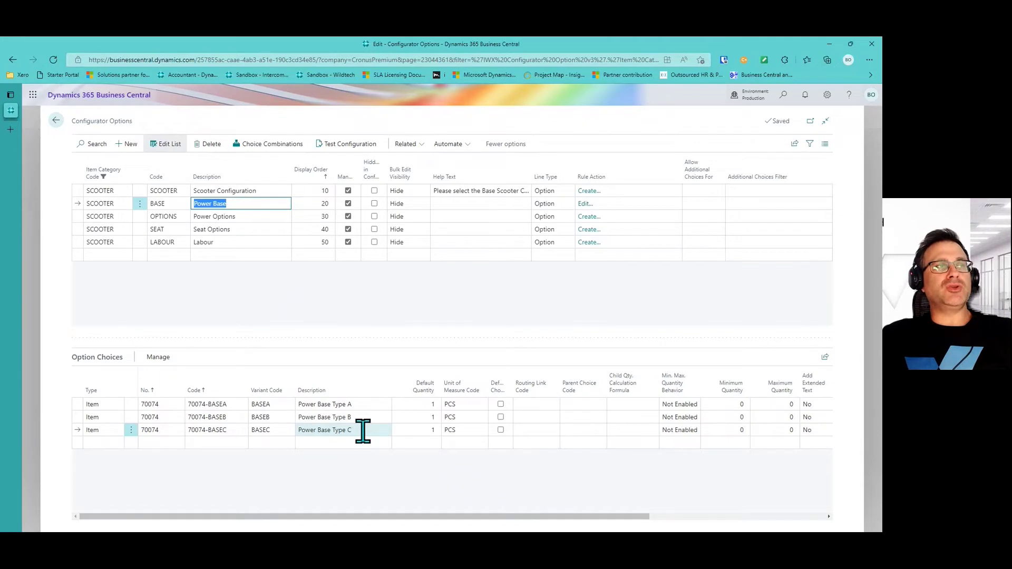
{"action": "left_click", "coordinate": [249, 229]}
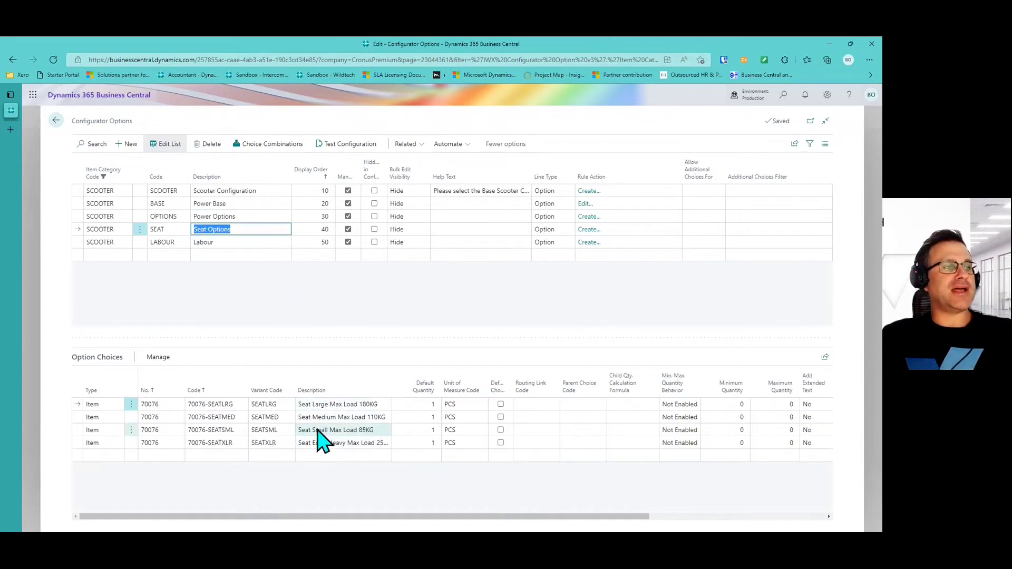
{"action": "left_click", "coordinate": [345, 407]}
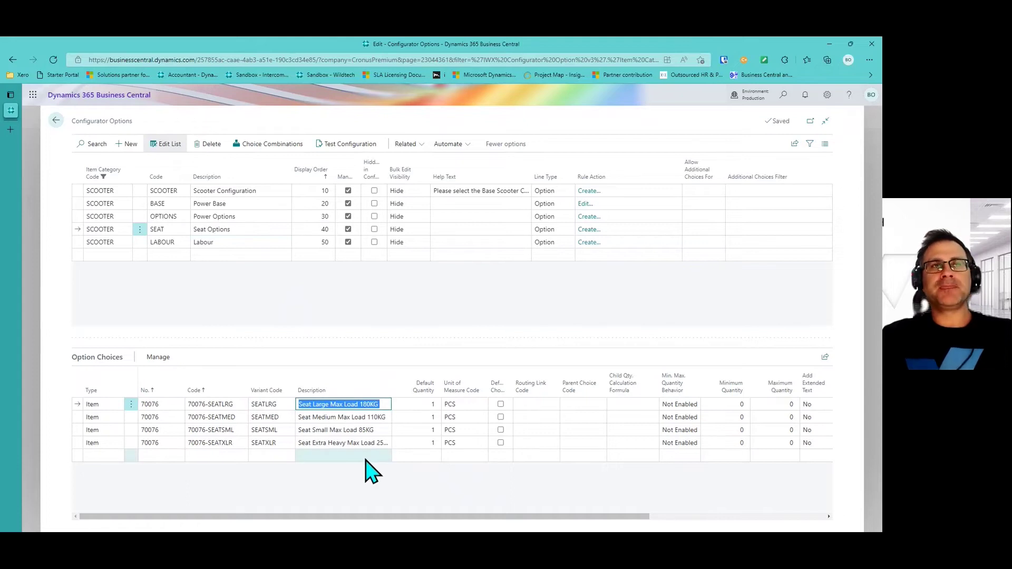
Step: Open the Power Base rule and examine its comparison values and the action of the group holding the seat condition
{"action": "left_click", "coordinate": [585, 206]}
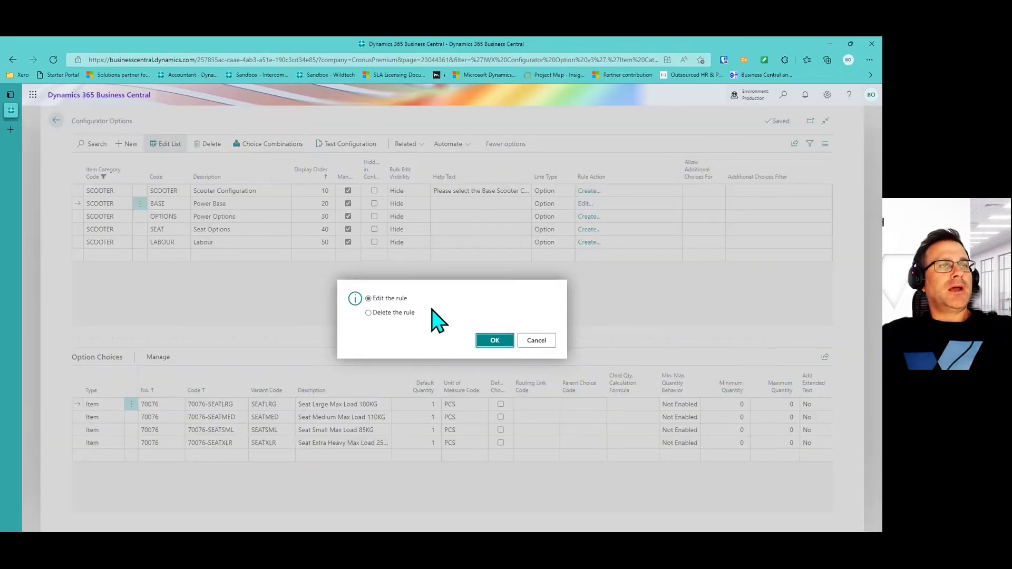
{"action": "left_click", "coordinate": [494, 340]}
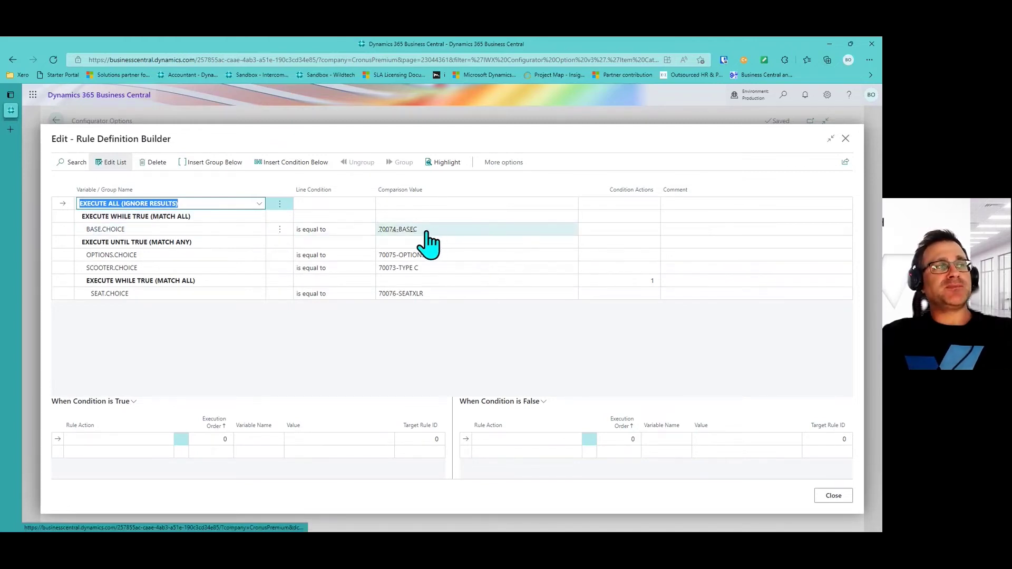
{"action": "left_click", "coordinate": [453, 296]}
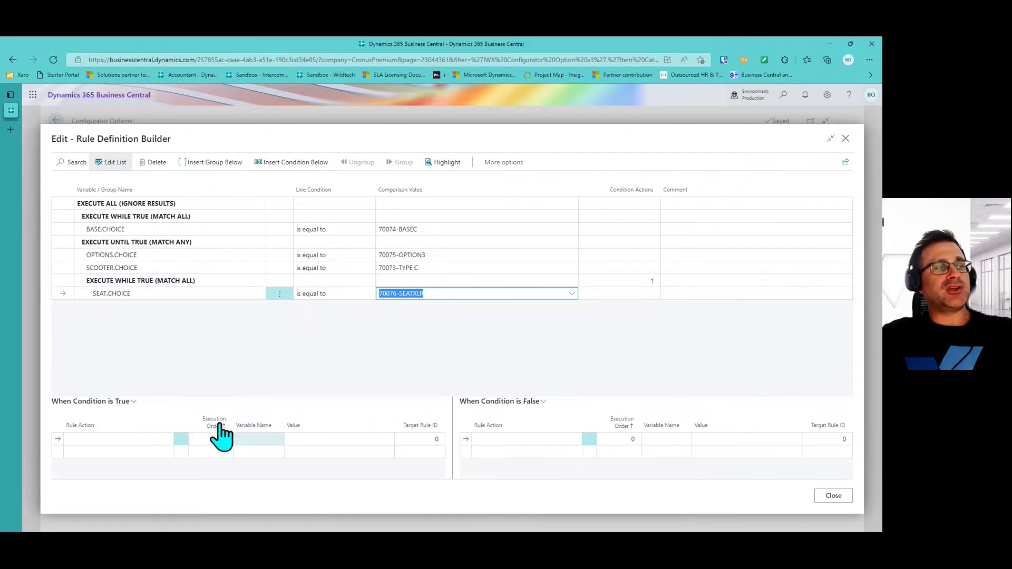
{"action": "left_click", "coordinate": [240, 282]}
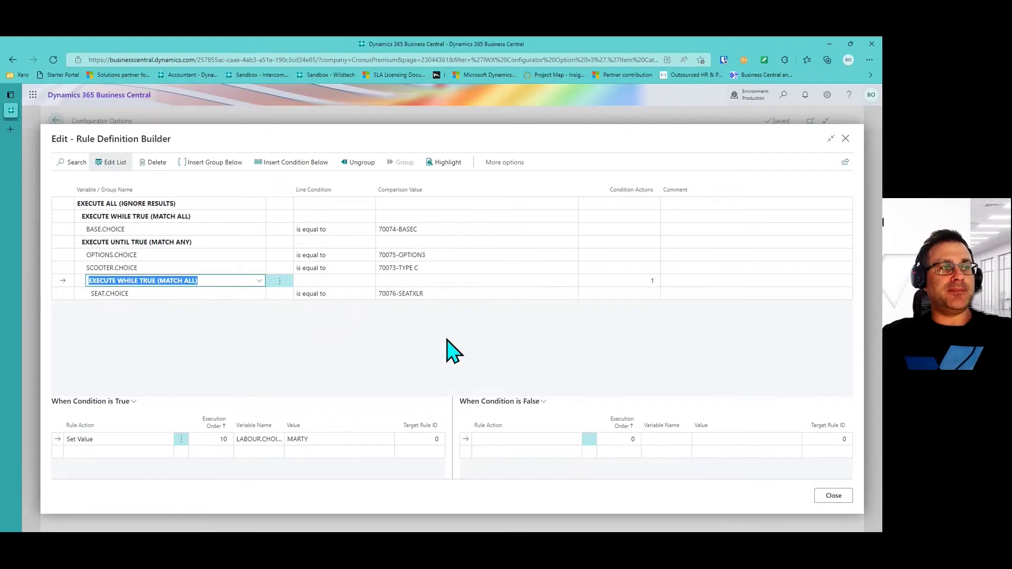
{"action": "key", "text": "Escape"}
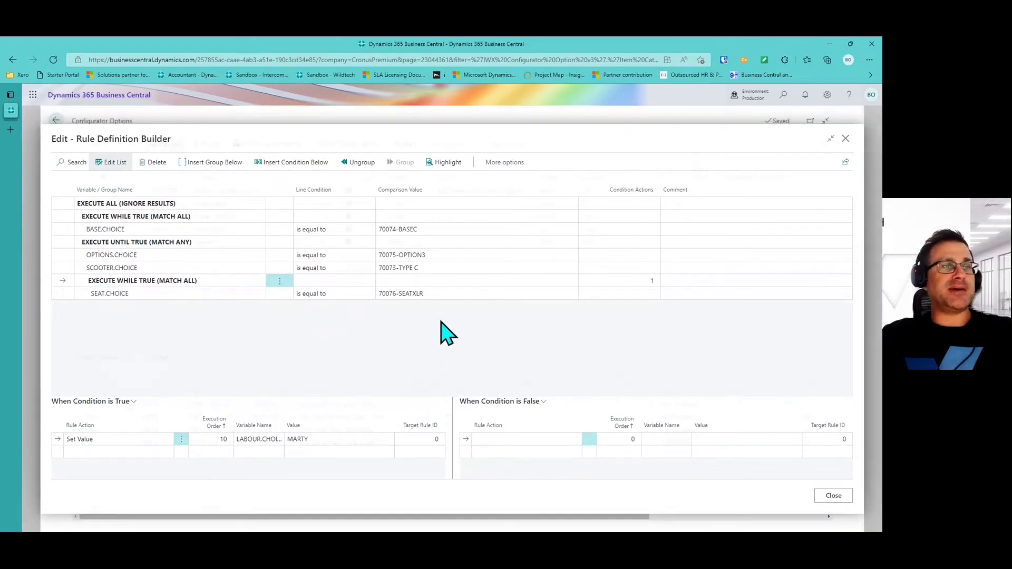
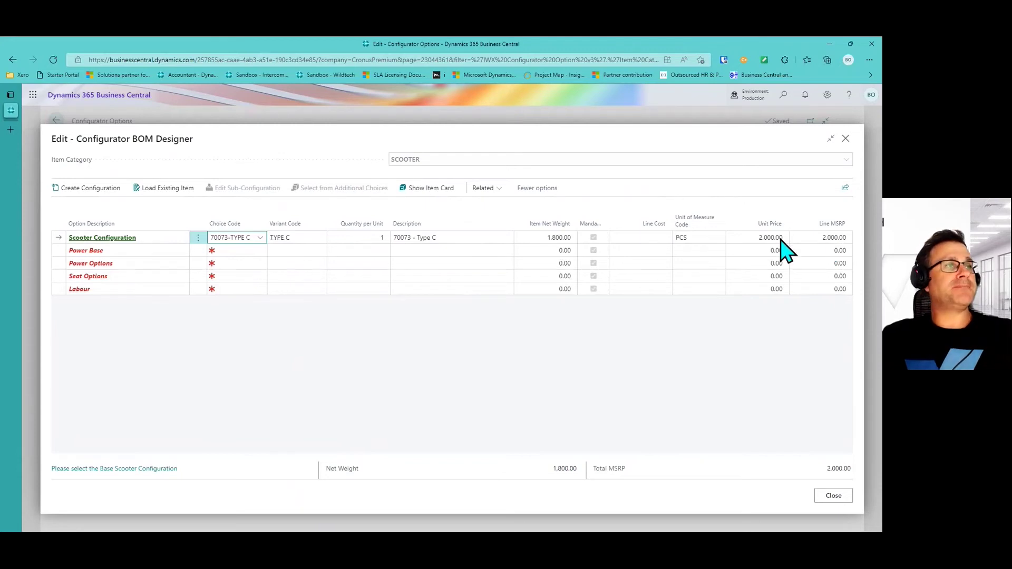
Step: Choose 70074-BASEC as power base, 70075-OPTION3 as power option, 70076-SEATXLR as seat and the two-hour resource as labour
{"action": "left_click", "coordinate": [242, 250]}
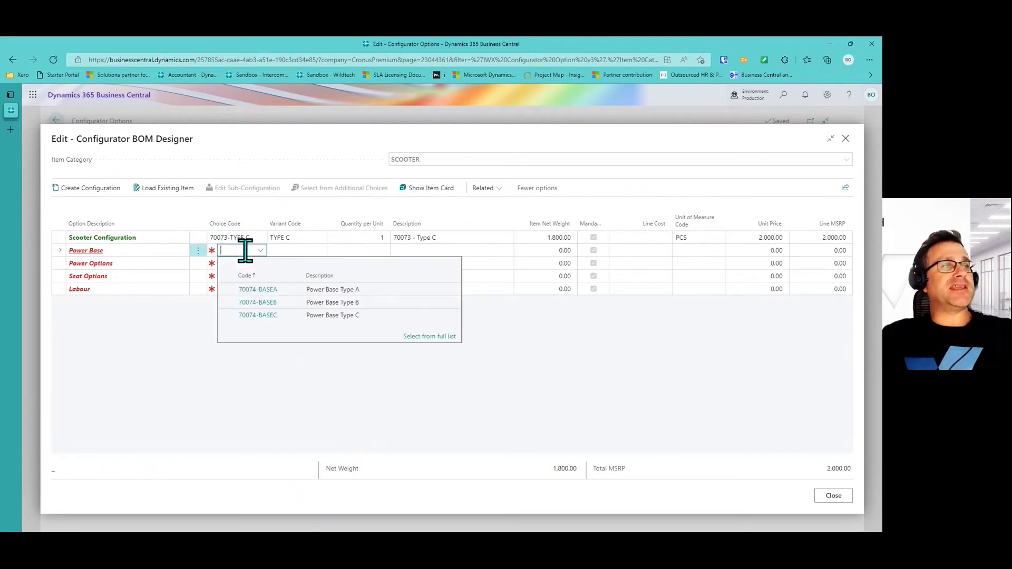
{"action": "left_click", "coordinate": [262, 315]}
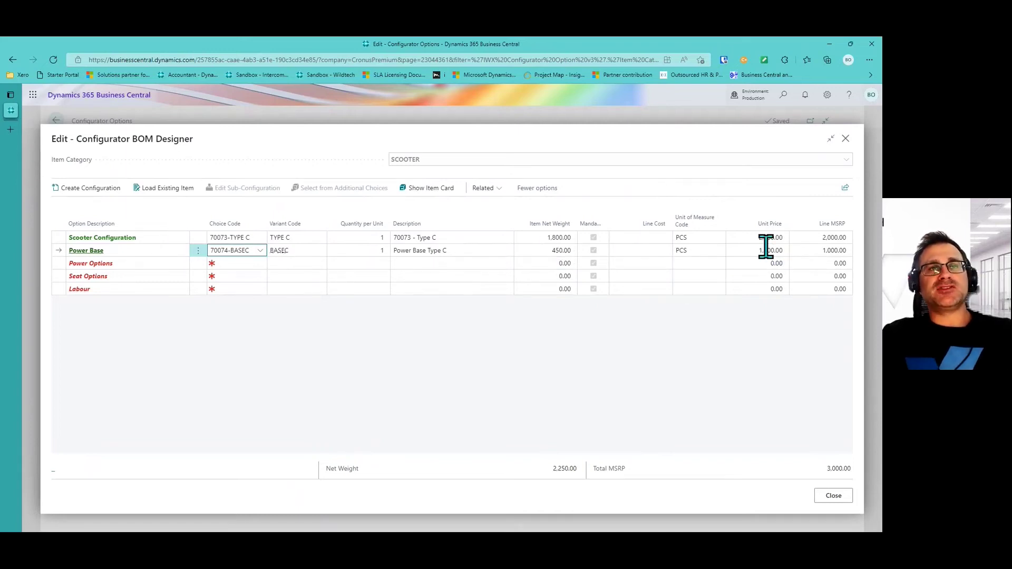
{"action": "left_click", "coordinate": [260, 264]}
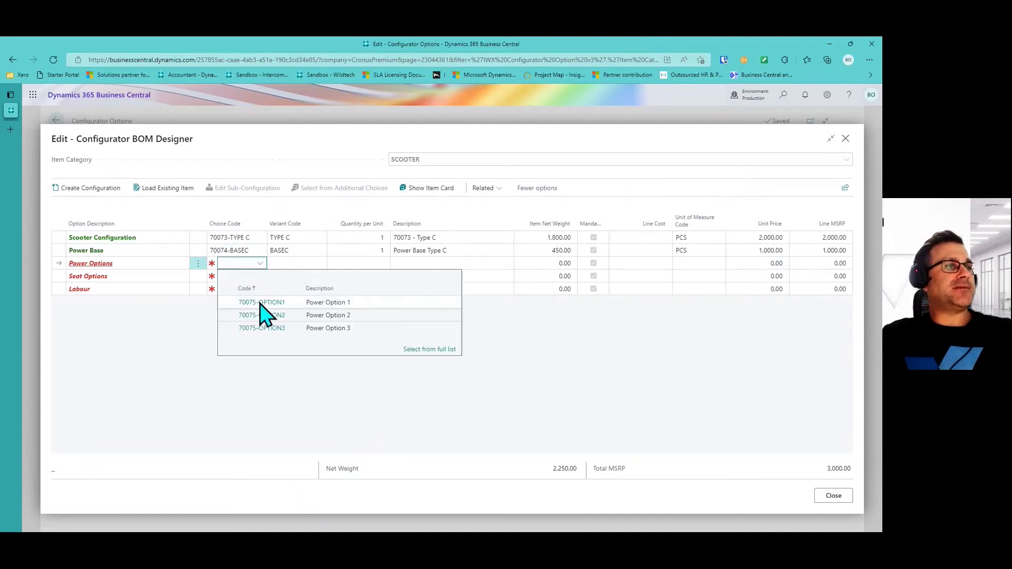
{"action": "left_click", "coordinate": [263, 327]}
{"action": "left_click", "coordinate": [248, 275]}
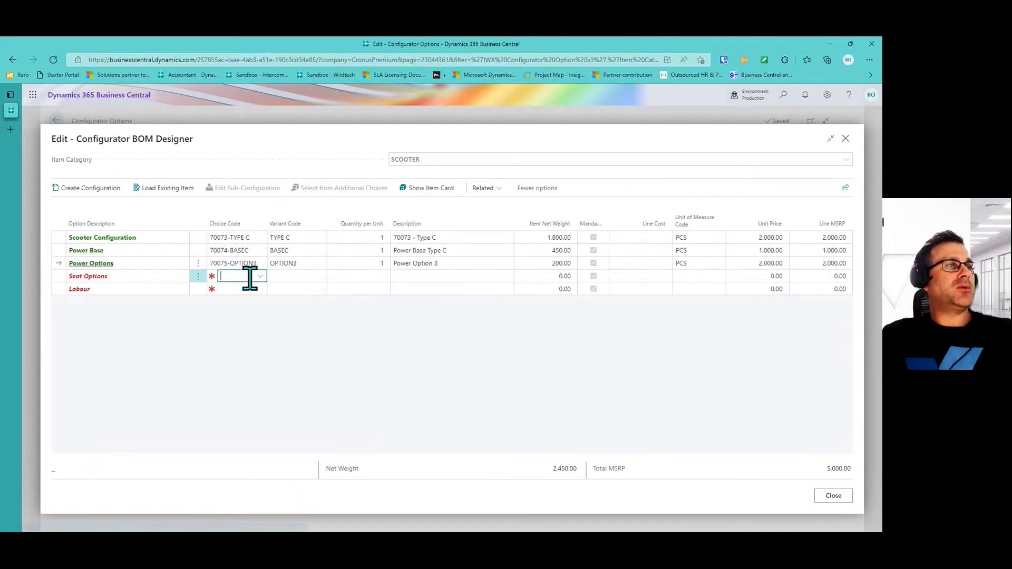
{"action": "left_click", "coordinate": [271, 354]}
{"action": "left_click", "coordinate": [248, 289]}
{"action": "left_click", "coordinate": [255, 341]}
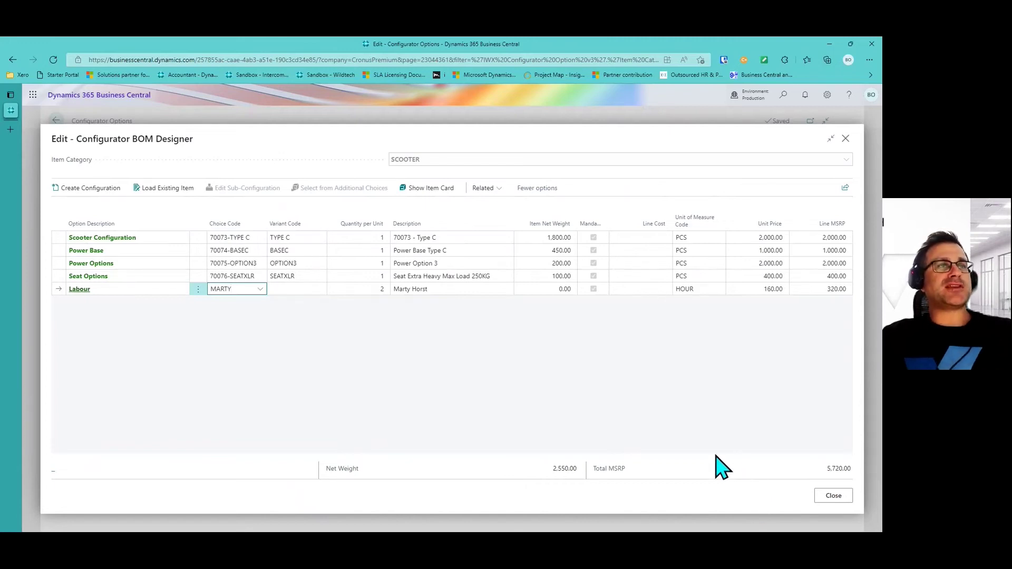
Step: Create the configured scooter item from the selected choices
{"action": "left_click", "coordinate": [113, 189]}
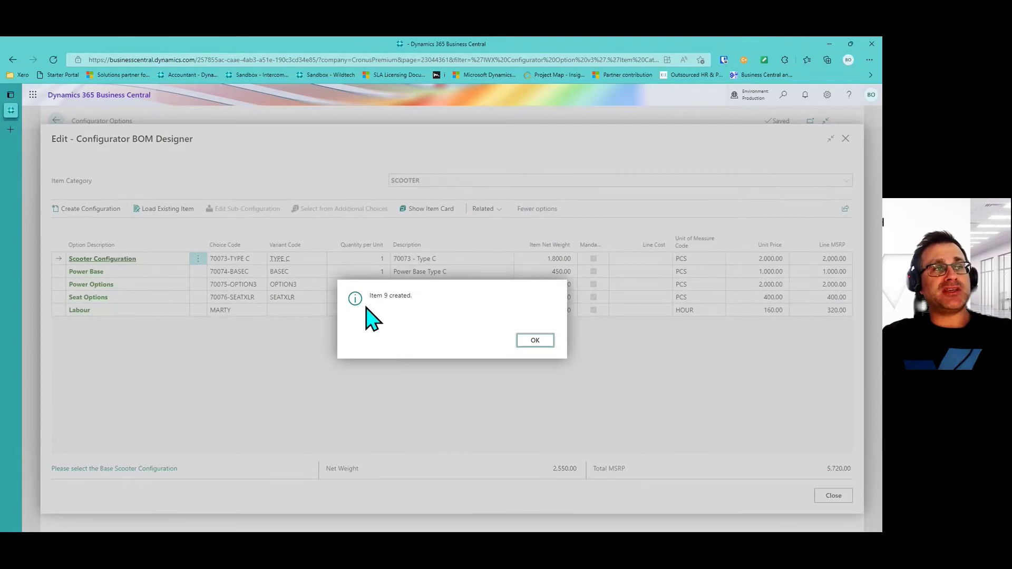
{"action": "left_click", "coordinate": [534, 340]}
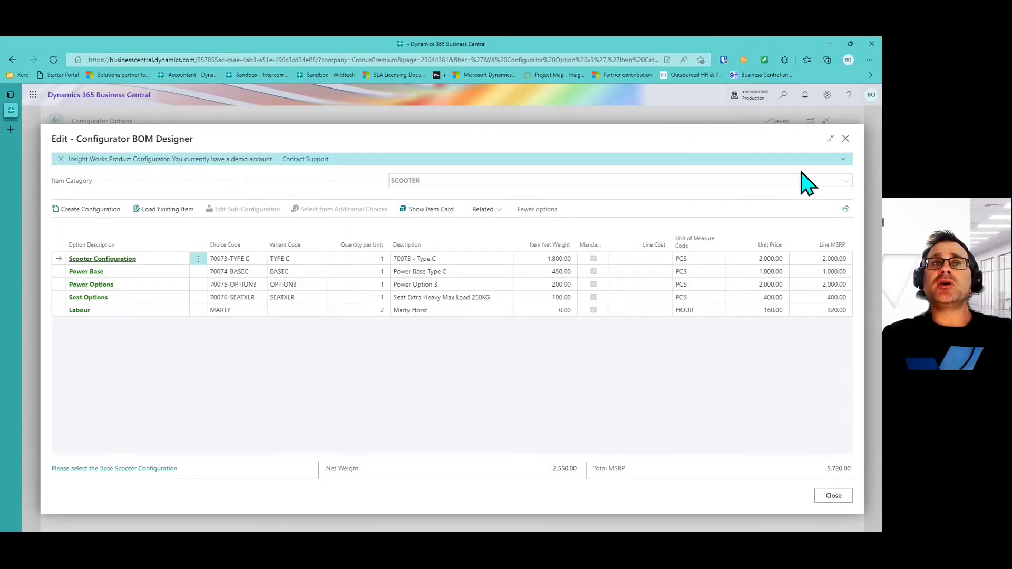
Step: Find the newly created item 9 scooter in the item list and check its unit cost and unit price
{"action": "left_click", "coordinate": [783, 96]}
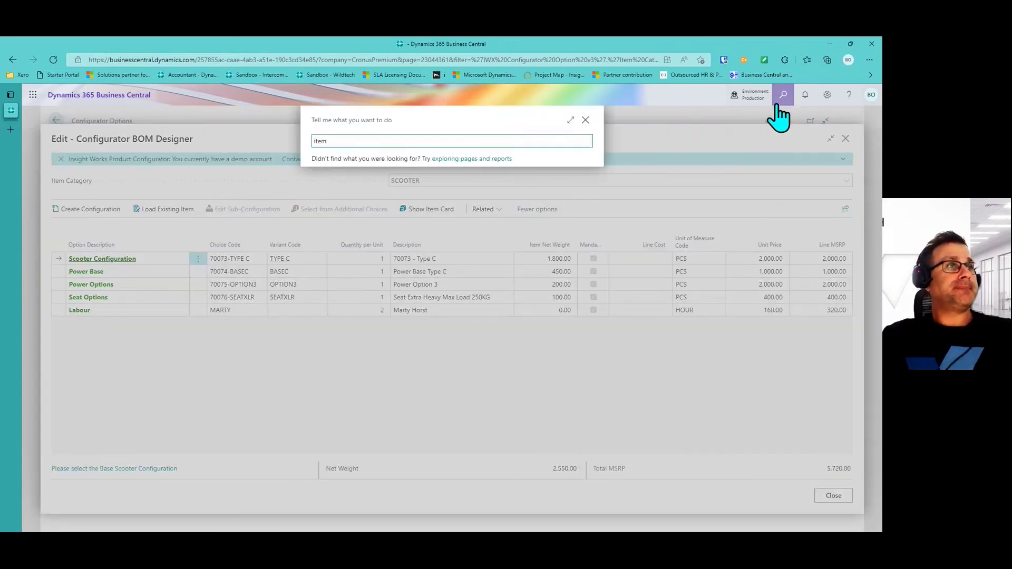
{"action": "left_click", "coordinate": [339, 283]}
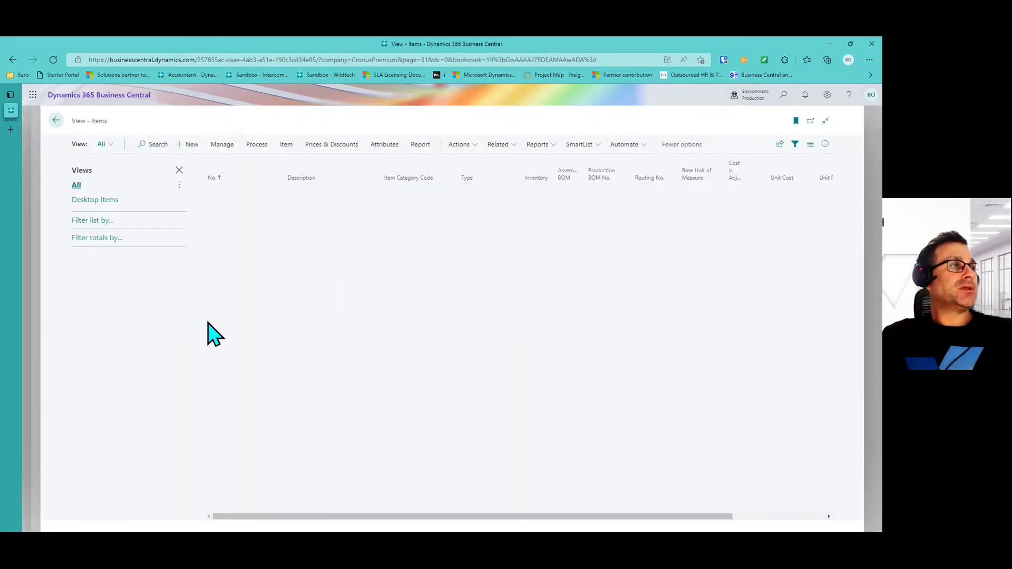
{"action": "scroll", "coordinate": [242, 301], "scroll_direction": "down", "scroll_amount": 10}
{"action": "scroll", "coordinate": [250, 315], "scroll_direction": "down", "scroll_amount": 15}
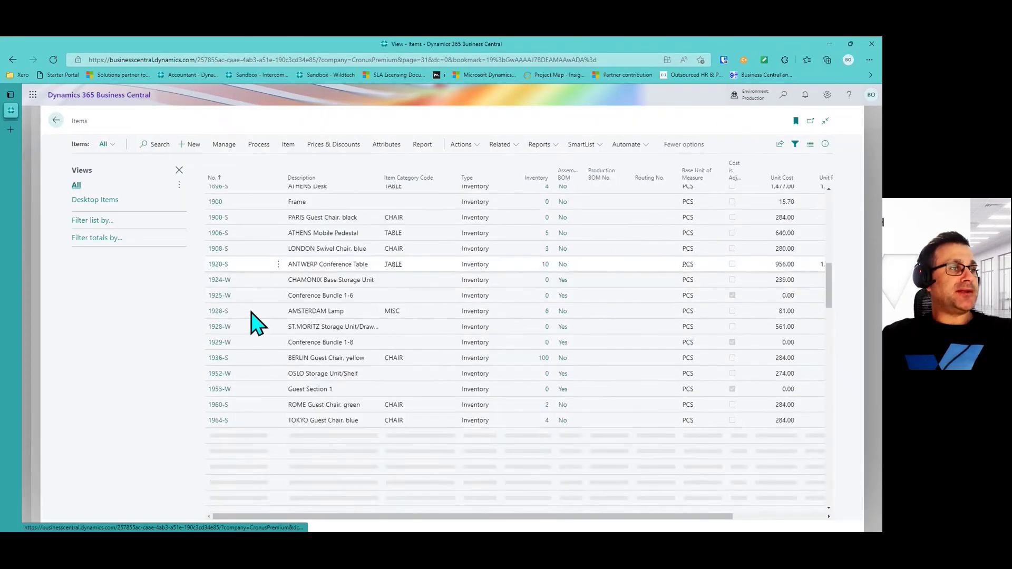
{"action": "scroll", "coordinate": [260, 331], "scroll_direction": "down", "scroll_amount": 15}
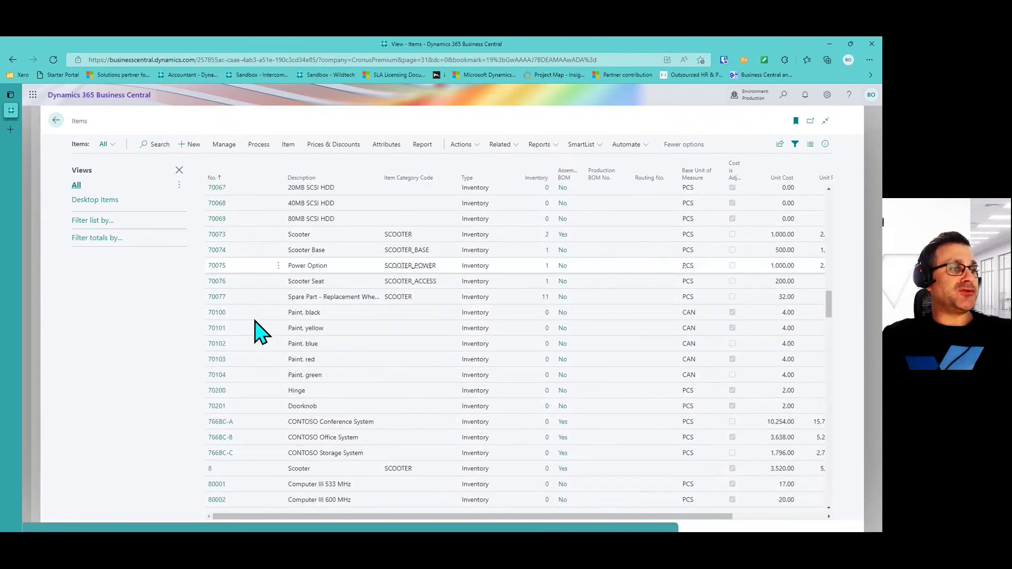
{"action": "scroll", "coordinate": [260, 331], "scroll_direction": "down", "scroll_amount": 15}
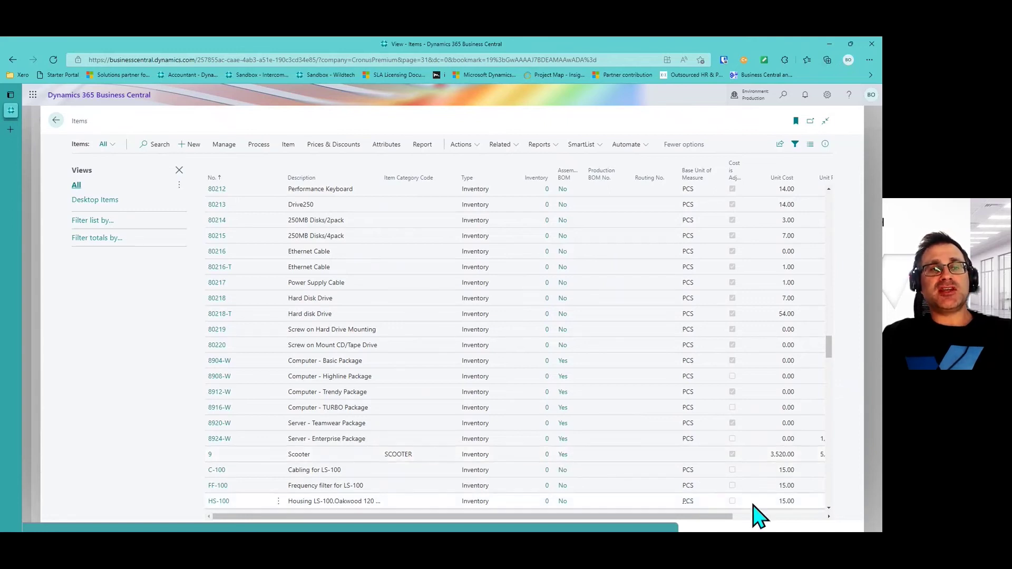
{"action": "left_click_drag", "start_coordinate": [737, 518], "coordinate": [789, 516]}
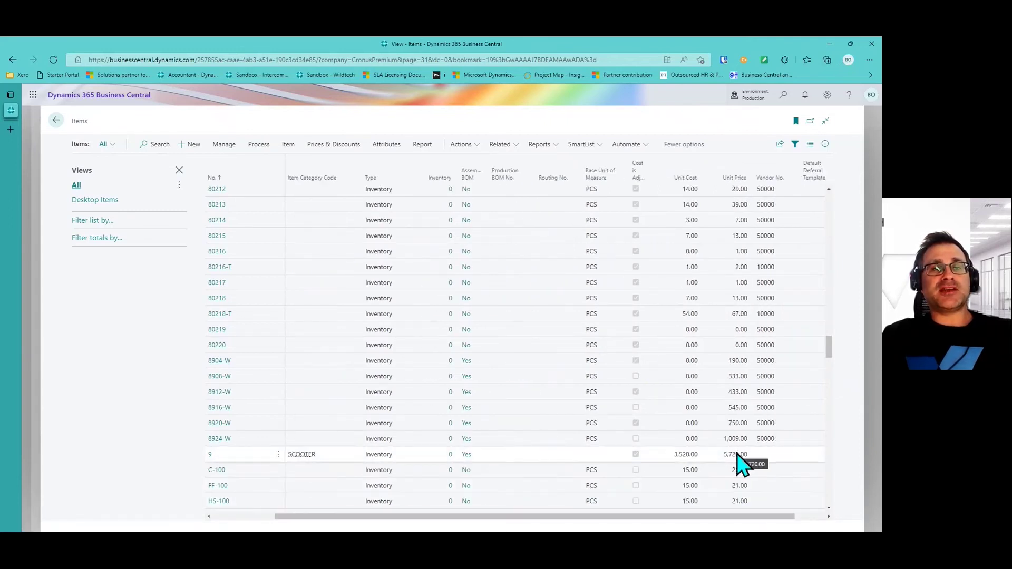
{"action": "left_click_drag", "start_coordinate": [649, 517], "coordinate": [588, 518]}
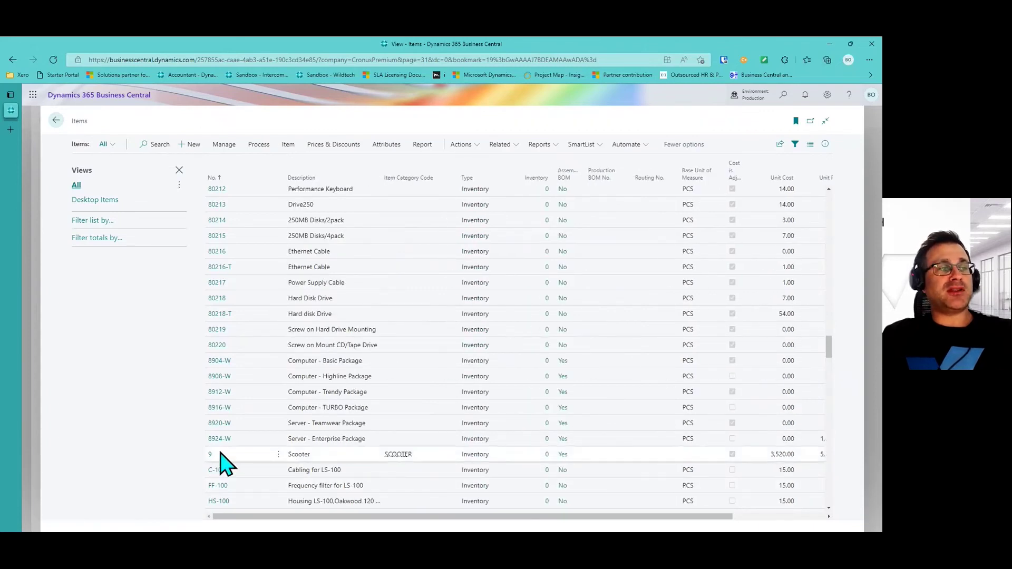
Step: Examine the assembly BOM of the item 9 scooter and return to the configurator item categories
{"action": "left_click", "coordinate": [563, 456]}
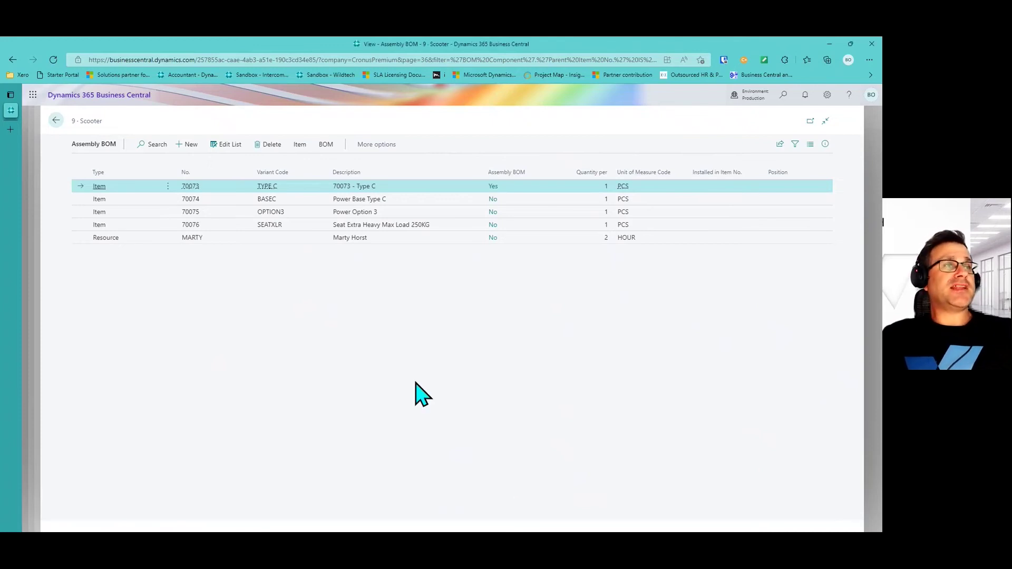
{"action": "key", "text": "Escape"}
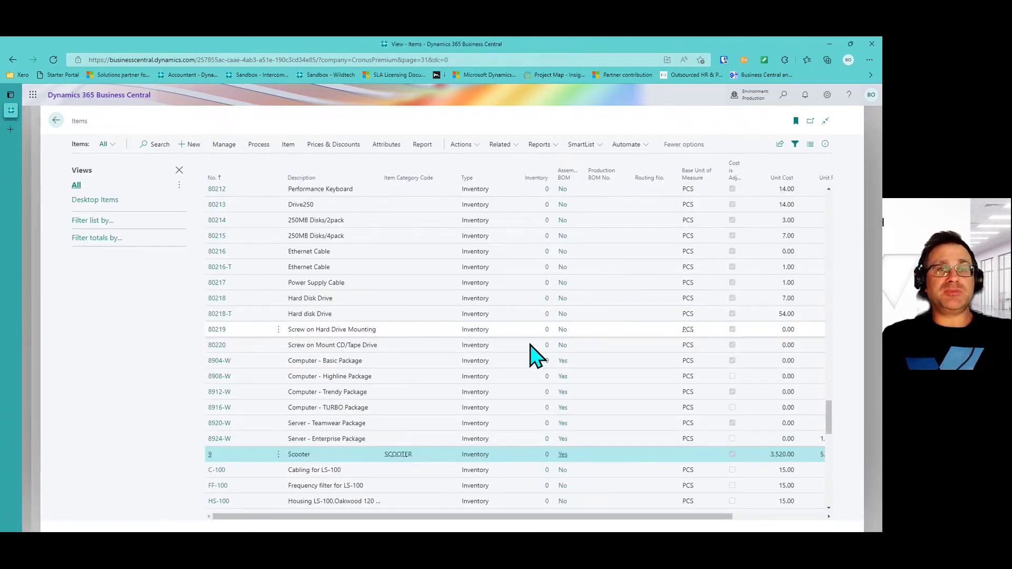
{"action": "key", "text": "Escape"}
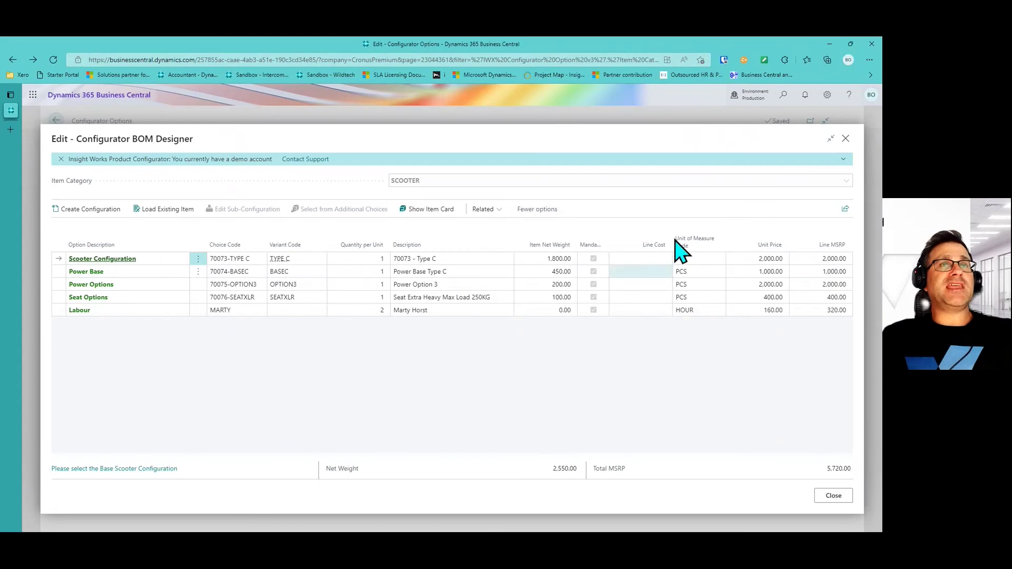
{"action": "key", "text": "Escape"}
{"action": "key", "text": "Escape"}
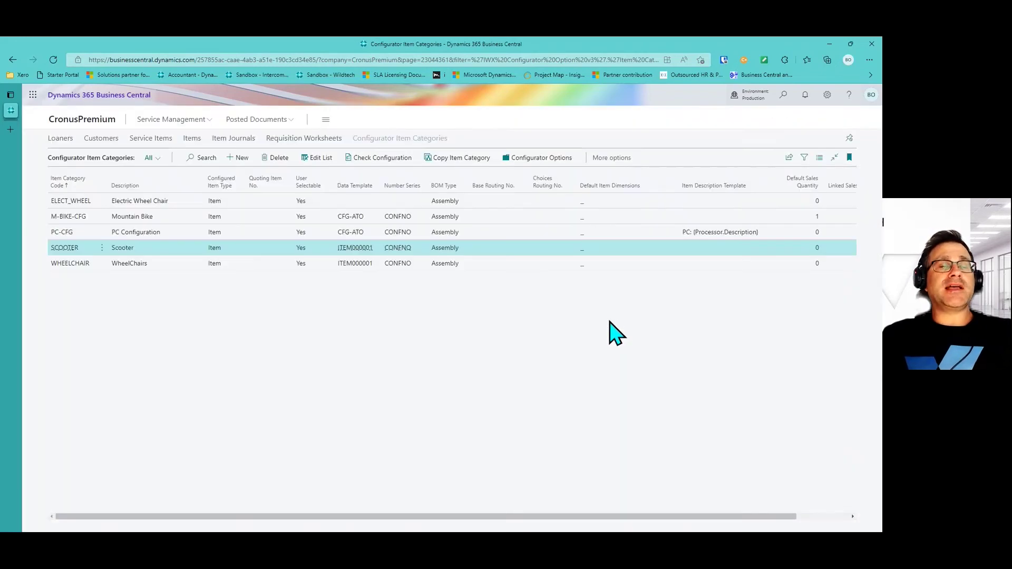
Step: Create a new sales order for the customer Selangorian Ltd
{"action": "key", "text": "alt+q"}
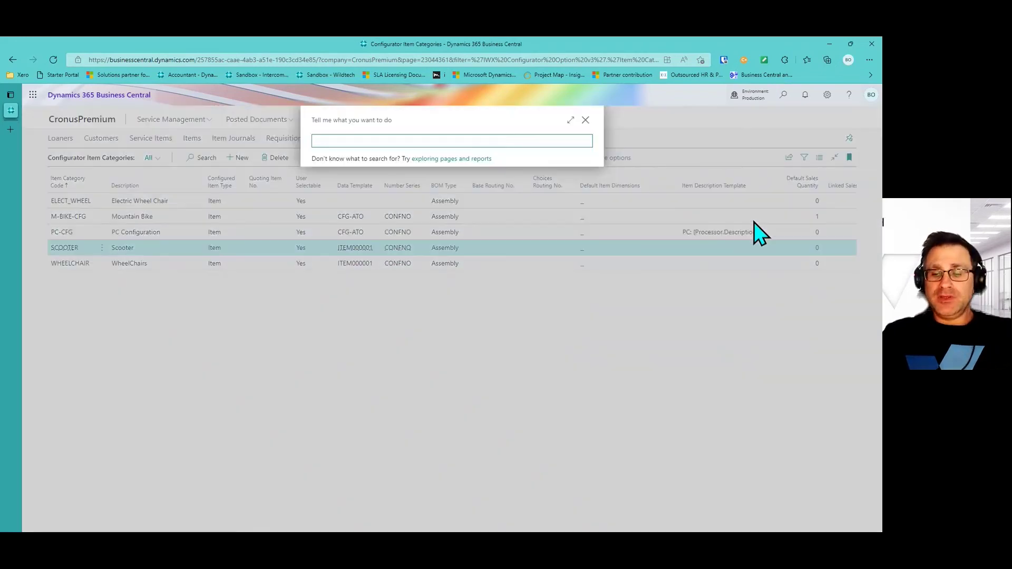
{"action": "type", "text": "sales o"}
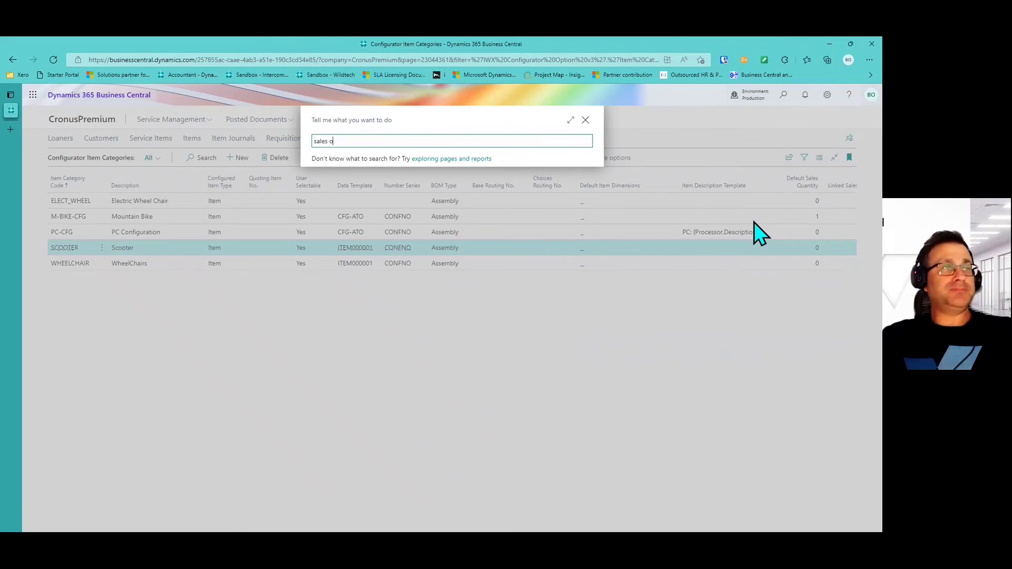
{"action": "type", "text": "rder"}
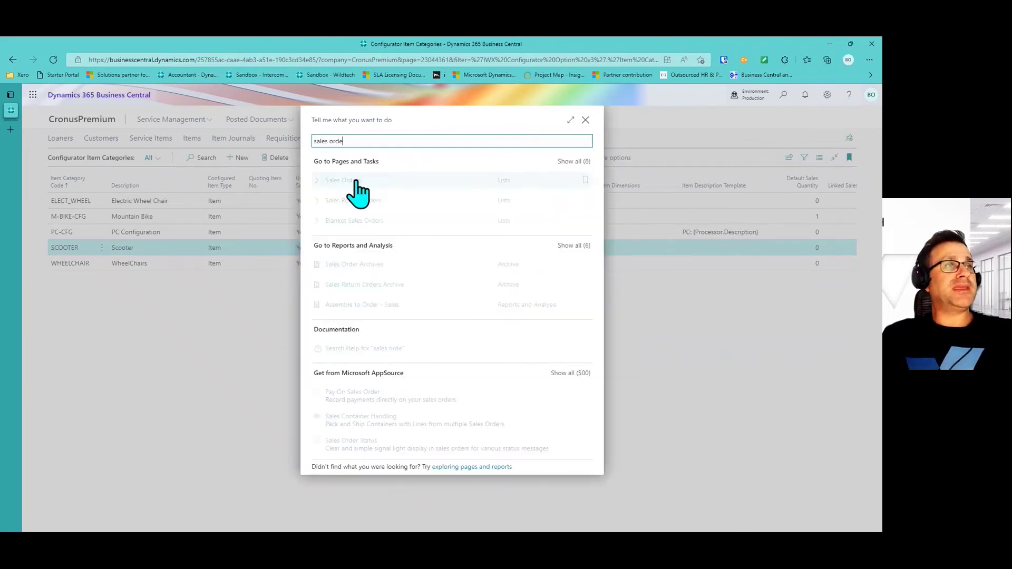
{"action": "left_click", "coordinate": [348, 181]}
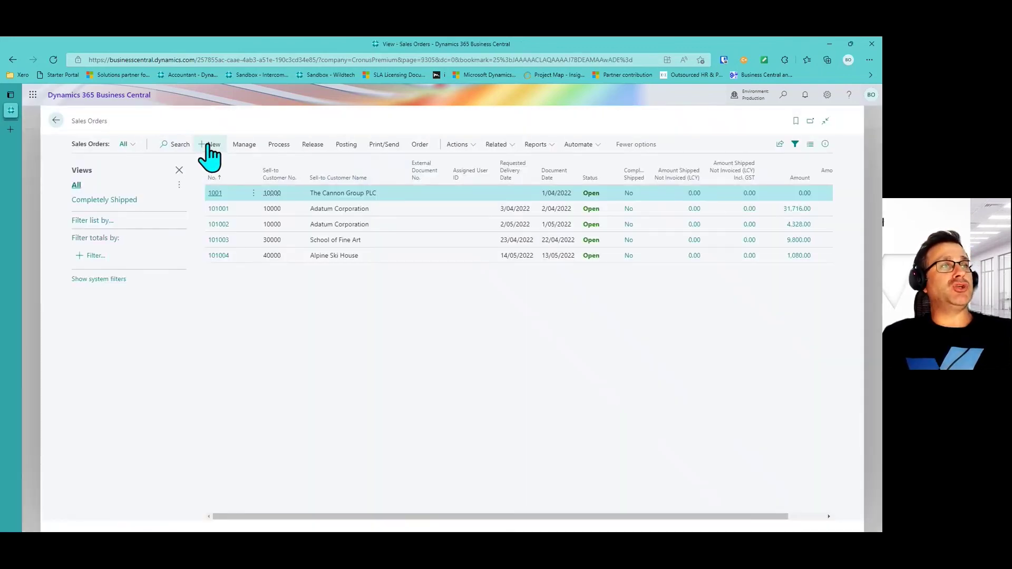
{"action": "key", "text": "alt+n"}
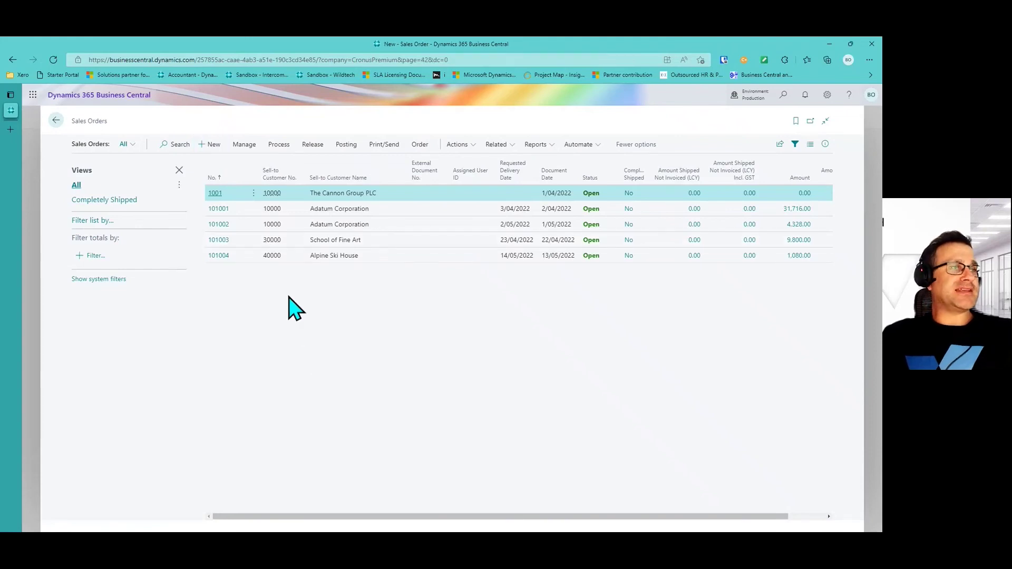
{"action": "left_click", "coordinate": [331, 228]}
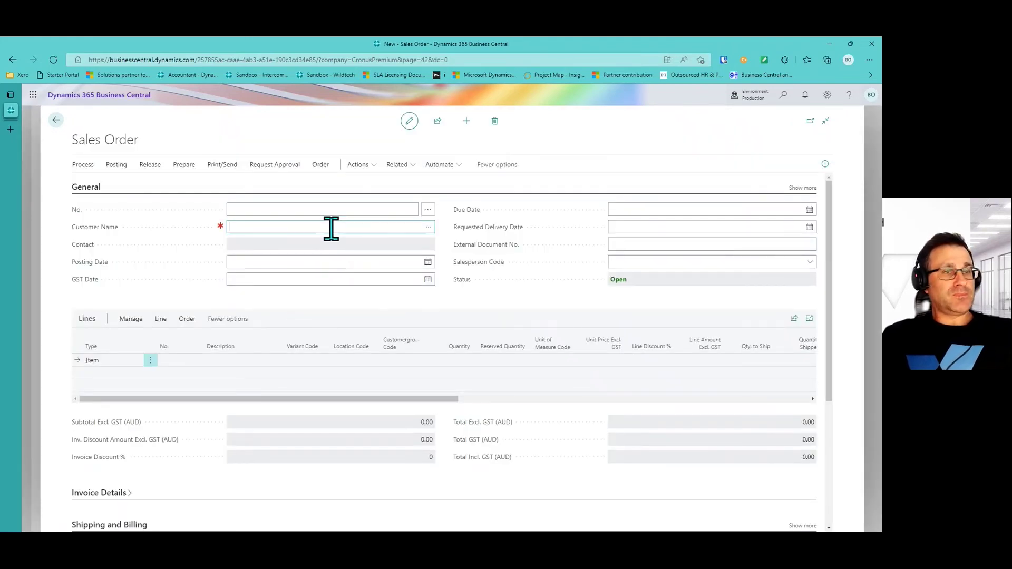
{"action": "type", "text": "20000"}
{"action": "key", "text": "Tab"}
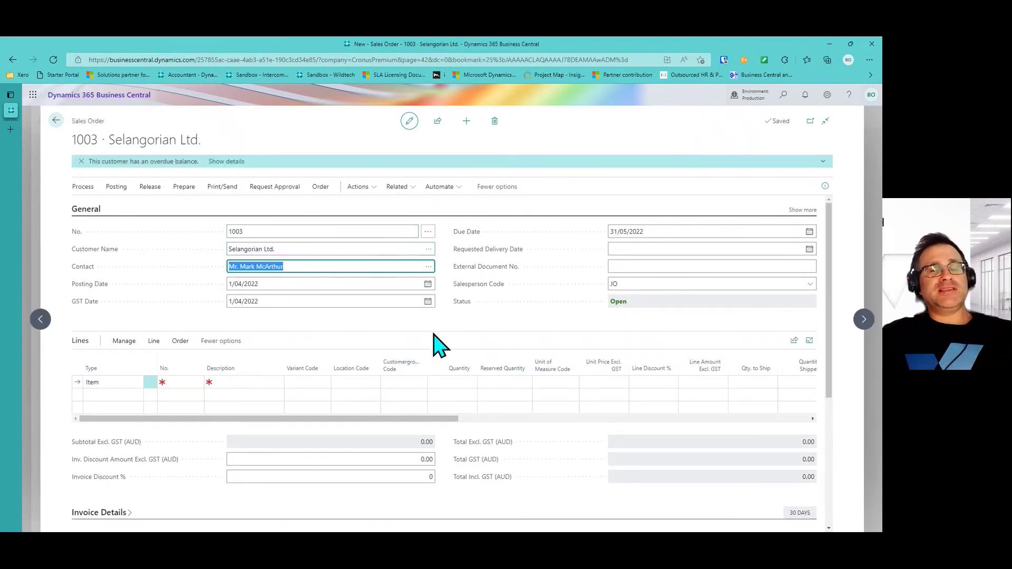
Step: Review the order's posting, GST, due and requested delivery dates, external document number and salesperson code
{"action": "left_click", "coordinate": [356, 287]}
{"action": "left_click", "coordinate": [362, 300]}
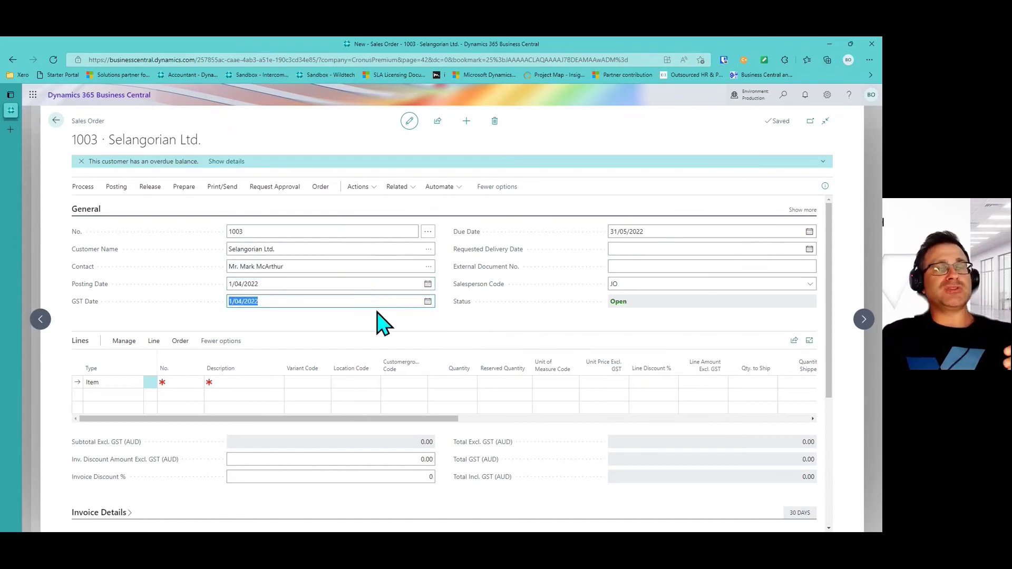
{"action": "left_click", "coordinate": [666, 235]}
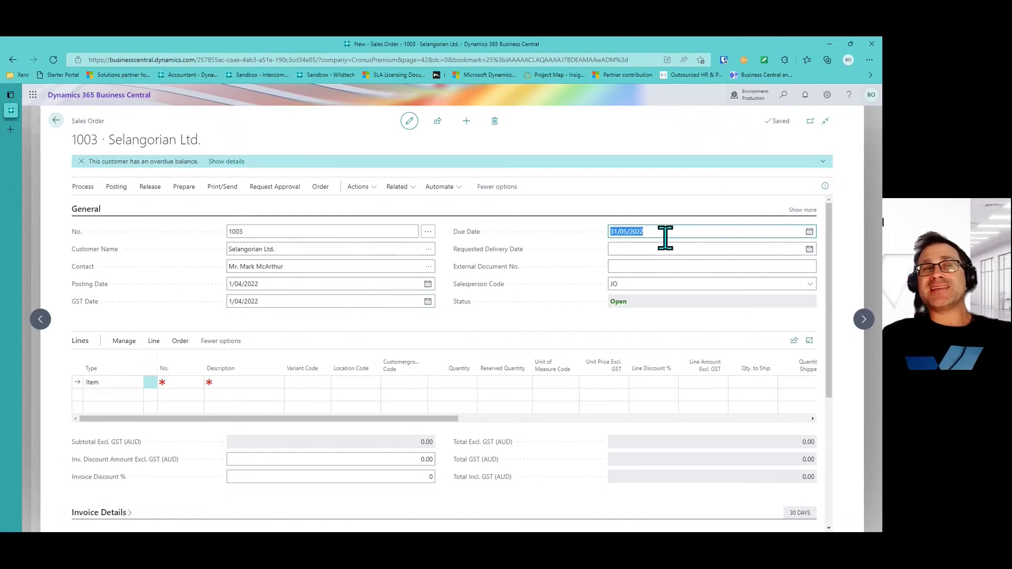
{"action": "left_click", "coordinate": [671, 247]}
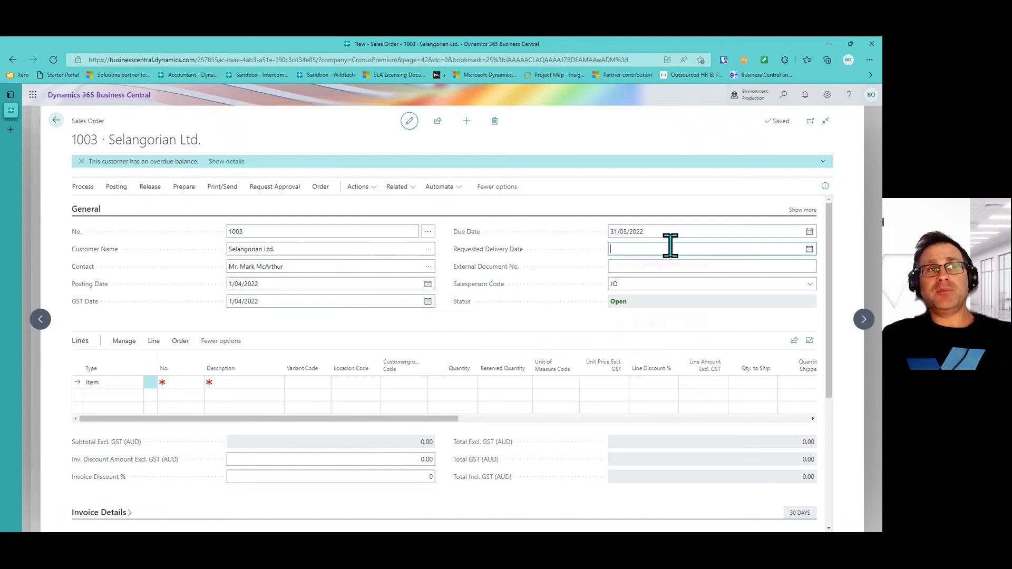
{"action": "left_click", "coordinate": [758, 267]}
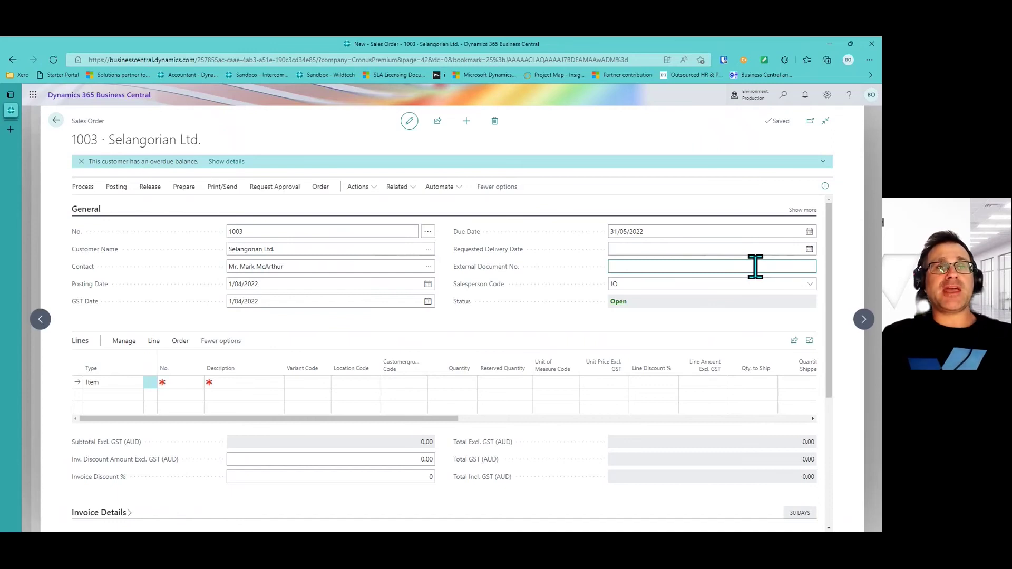
{"action": "left_click", "coordinate": [736, 283]}
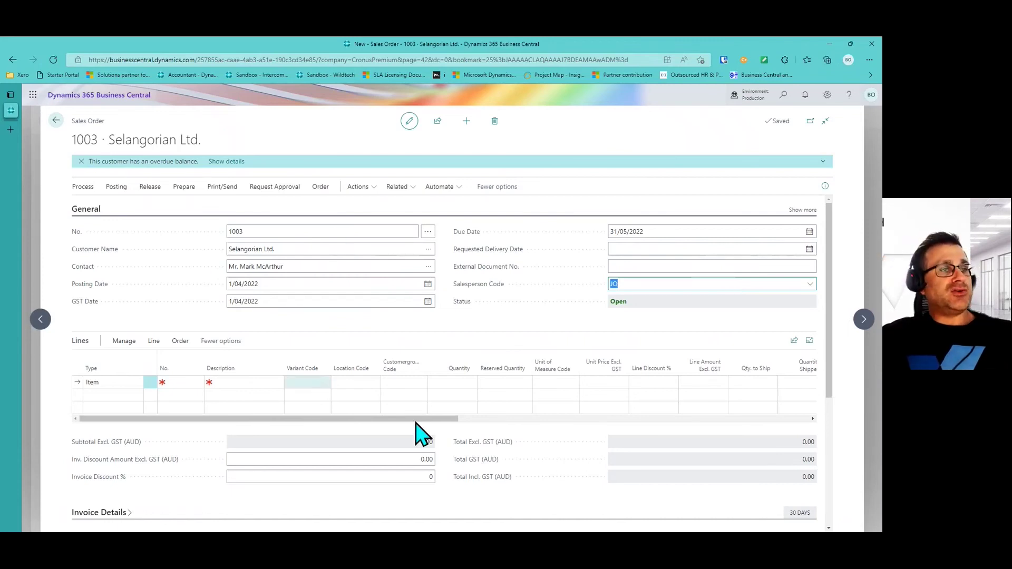
Step: Enter item 9, the configured scooter, on the first line of the sales order
{"action": "left_click", "coordinate": [190, 382]}
{"action": "left_click", "coordinate": [199, 384]}
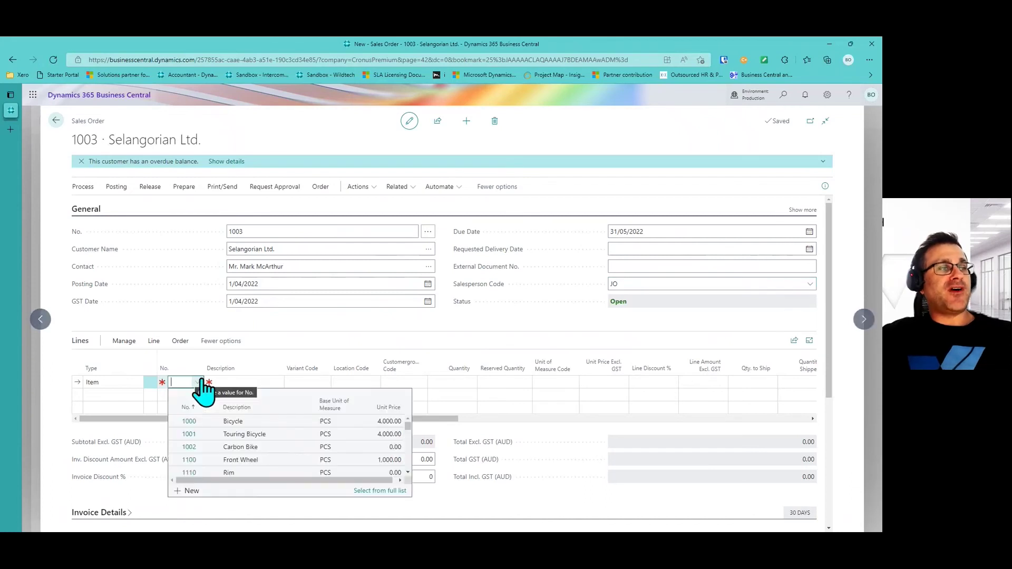
{"action": "scroll", "coordinate": [215, 441], "scroll_direction": "down", "scroll_amount": 5}
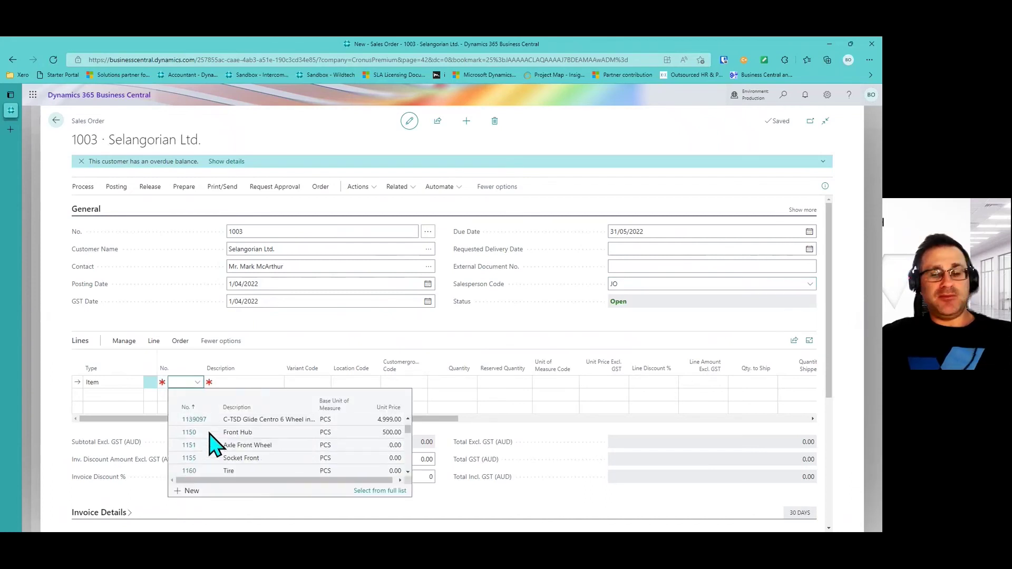
{"action": "type", "text": "9"}
{"action": "scroll", "coordinate": [210, 438], "scroll_direction": "down", "scroll_amount": 5}
{"action": "scroll", "coordinate": [218, 453], "scroll_direction": "down", "scroll_amount": 6}
{"action": "scroll", "coordinate": [219, 462], "scroll_direction": "down", "scroll_amount": 6}
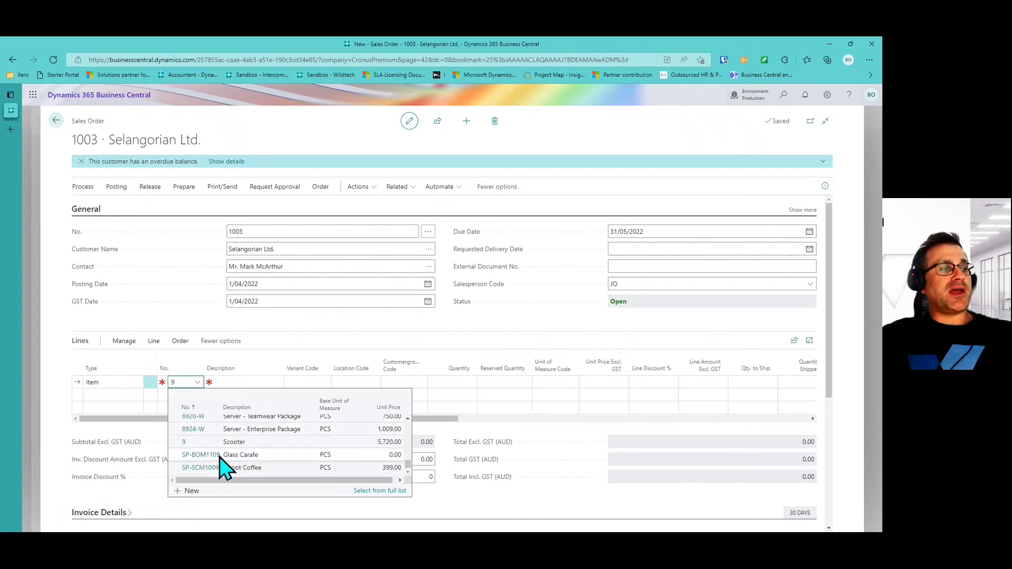
{"action": "left_click", "coordinate": [182, 443]}
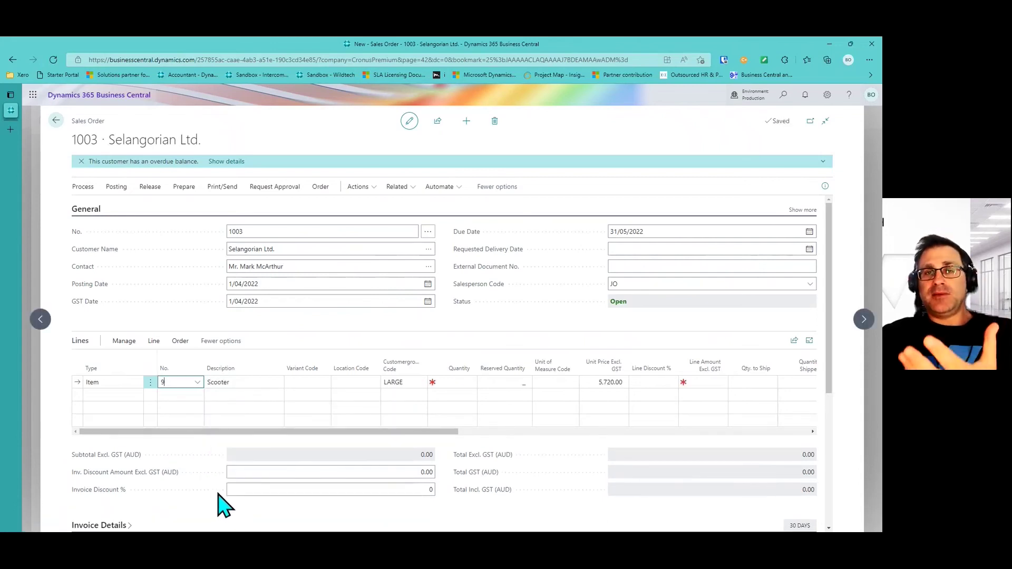
Step: Delete the scooter line from the sales order
{"action": "left_click", "coordinate": [150, 383]}
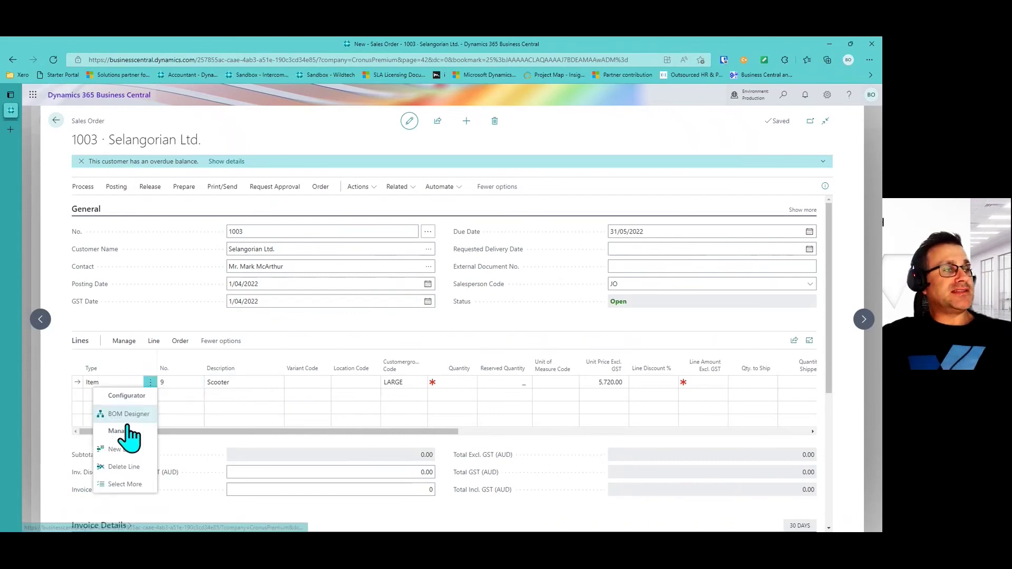
{"action": "left_click", "coordinate": [126, 467]}
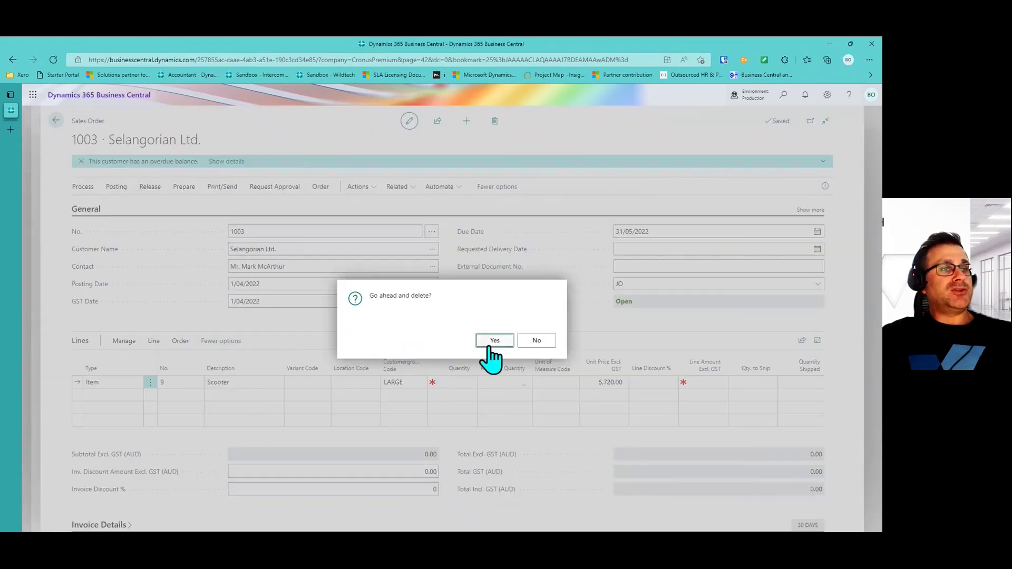
{"action": "key", "text": "Return"}
Step: Open the configurator's BOM Designer for the empty sales order line and set the item category to SCOOTER
{"action": "left_click", "coordinate": [153, 341]}
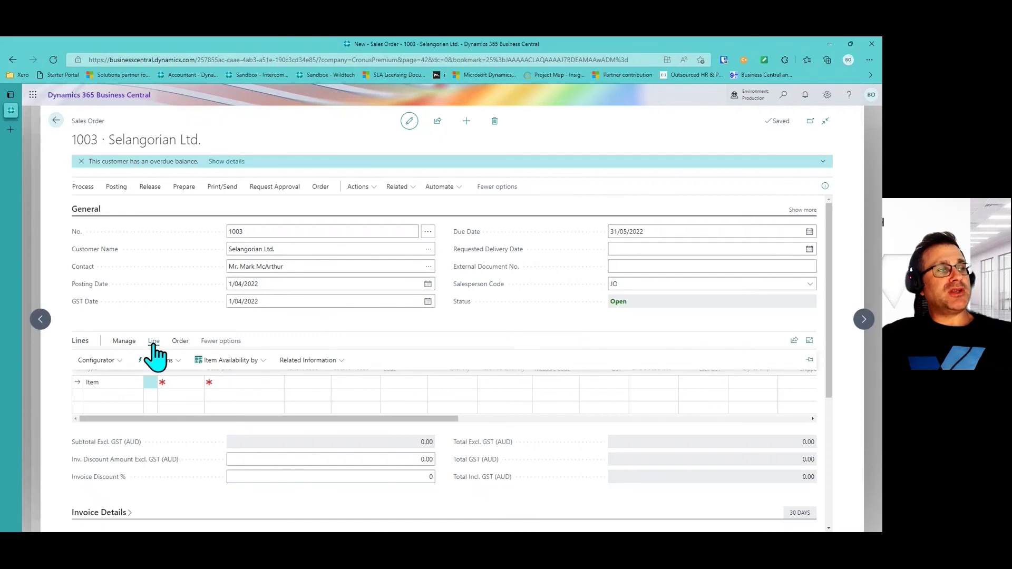
{"action": "left_click", "coordinate": [120, 360]}
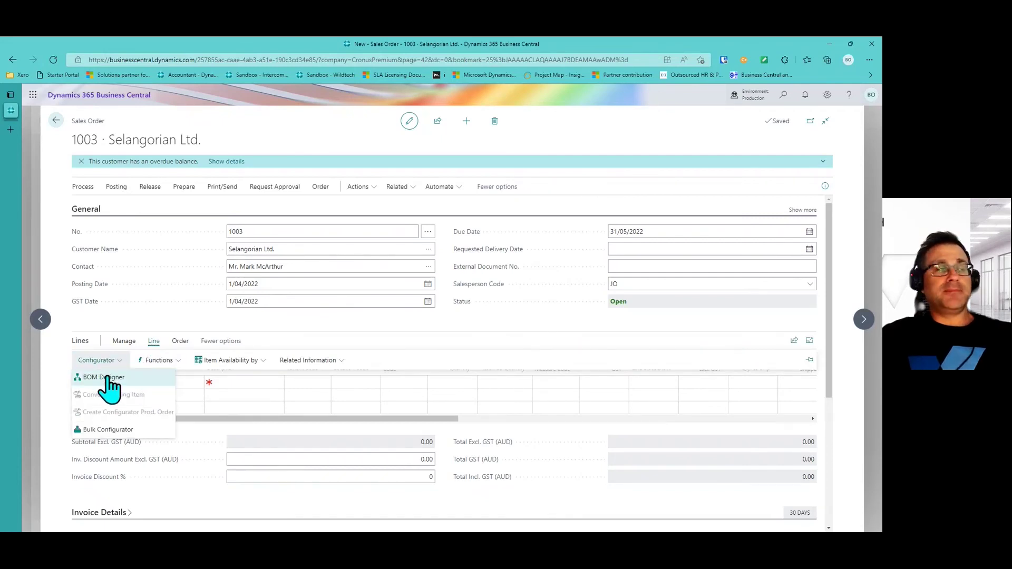
{"action": "left_click", "coordinate": [119, 378]}
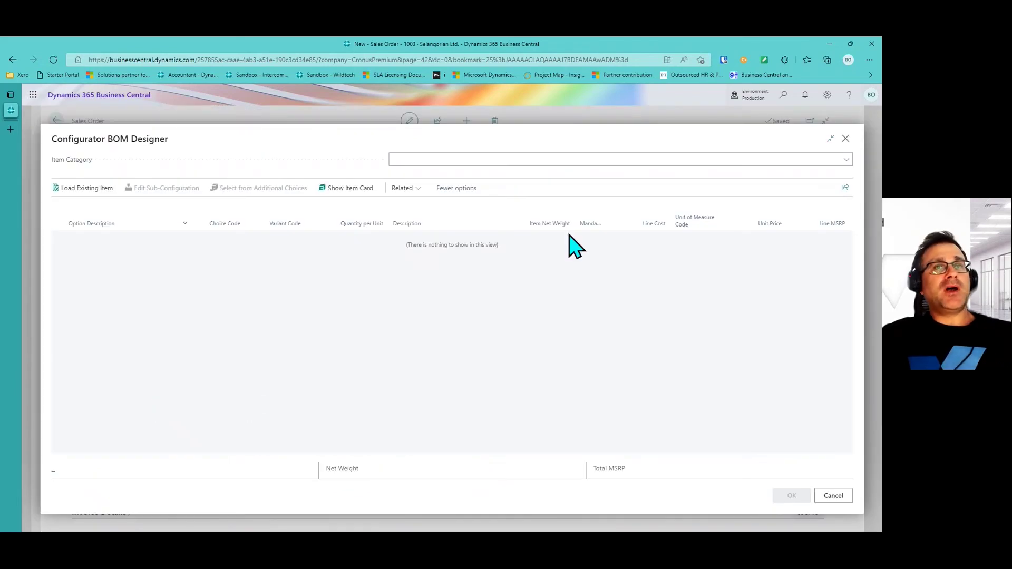
{"action": "left_click", "coordinate": [845, 160]}
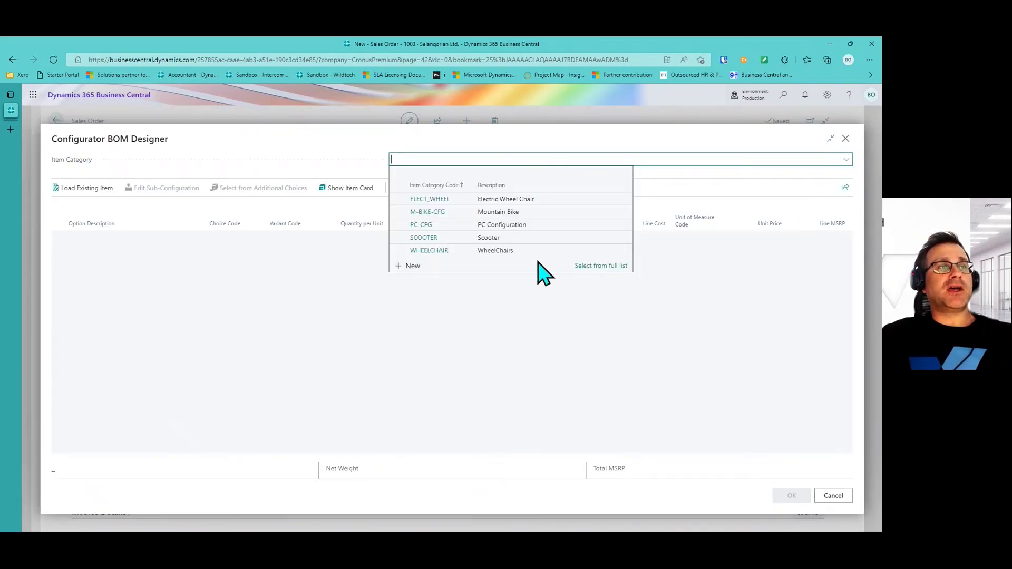
{"action": "key", "text": "Down"}
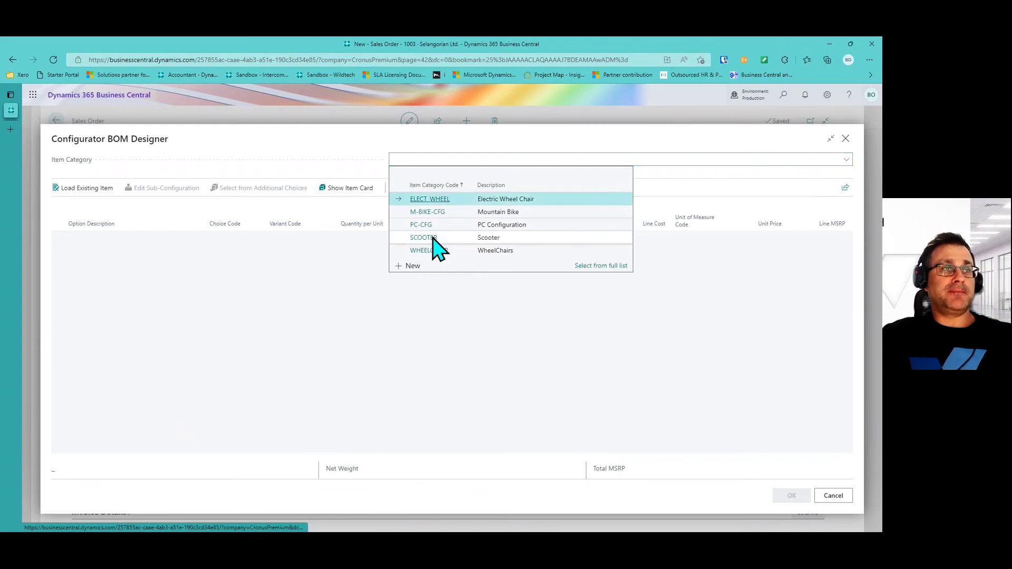
{"action": "left_click", "coordinate": [433, 238]}
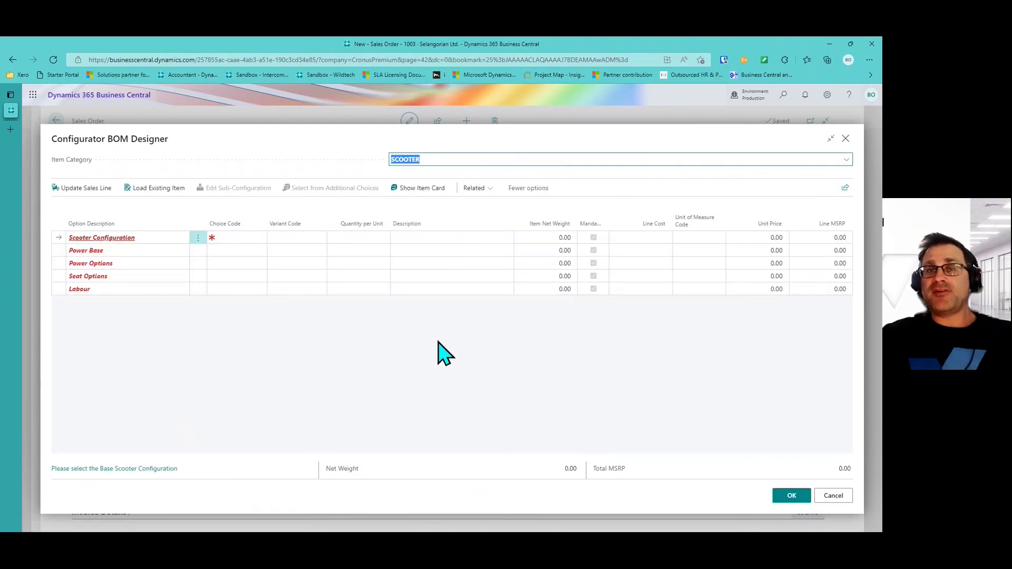
Step: Set the scooter configuration to 70073-TYPE B, the power base to 70074-BASEA and the power options to 70075-OPTION2
{"action": "left_click", "coordinate": [245, 237]}
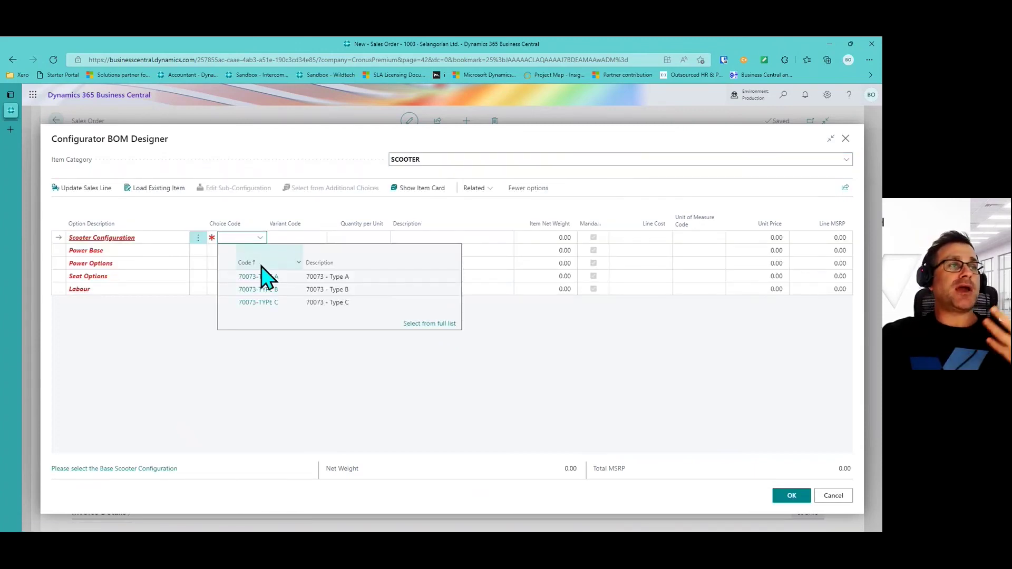
{"action": "left_click", "coordinate": [264, 290]}
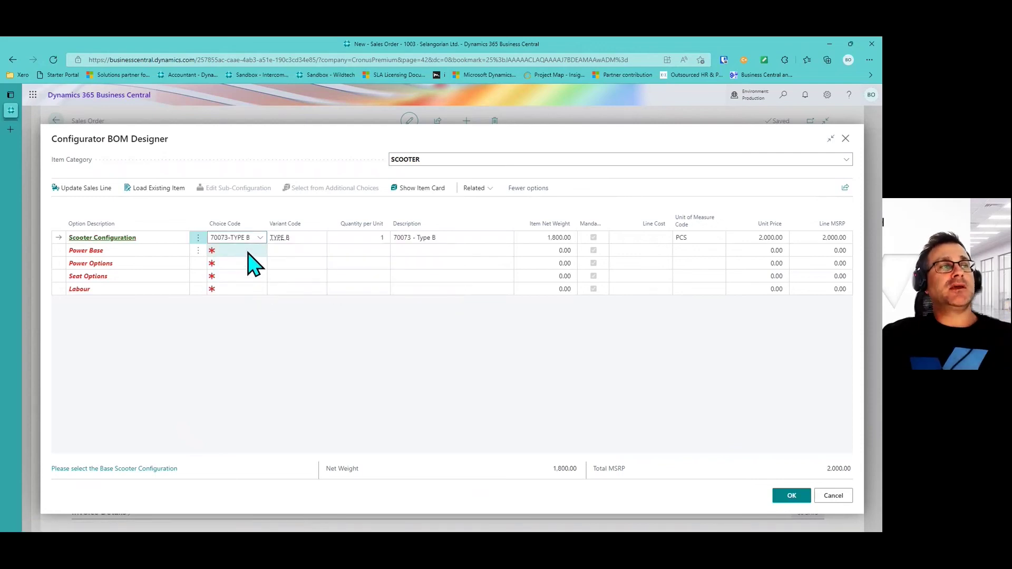
{"action": "left_click", "coordinate": [246, 251]}
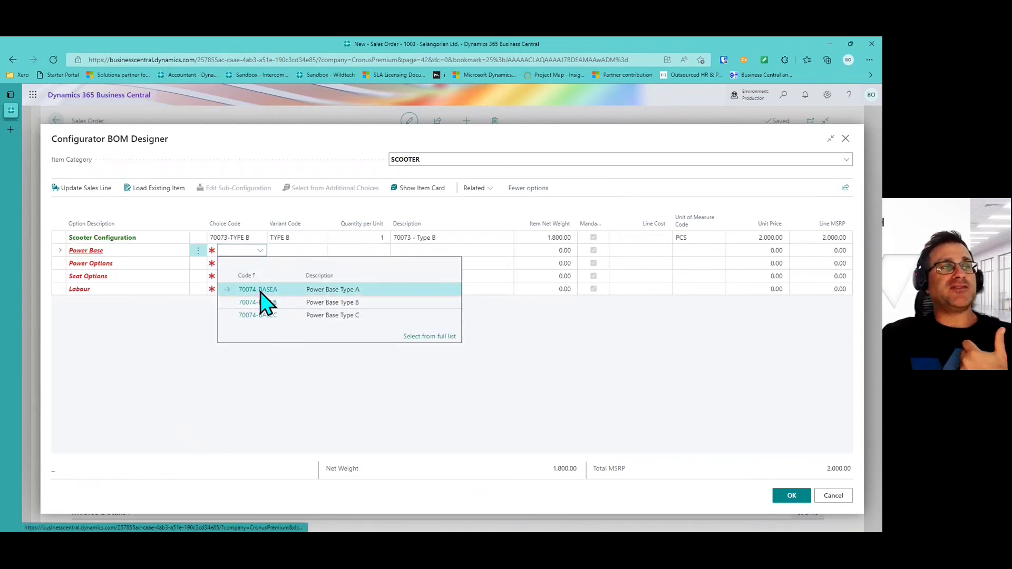
{"action": "left_click", "coordinate": [260, 290]}
{"action": "left_click", "coordinate": [242, 263]}
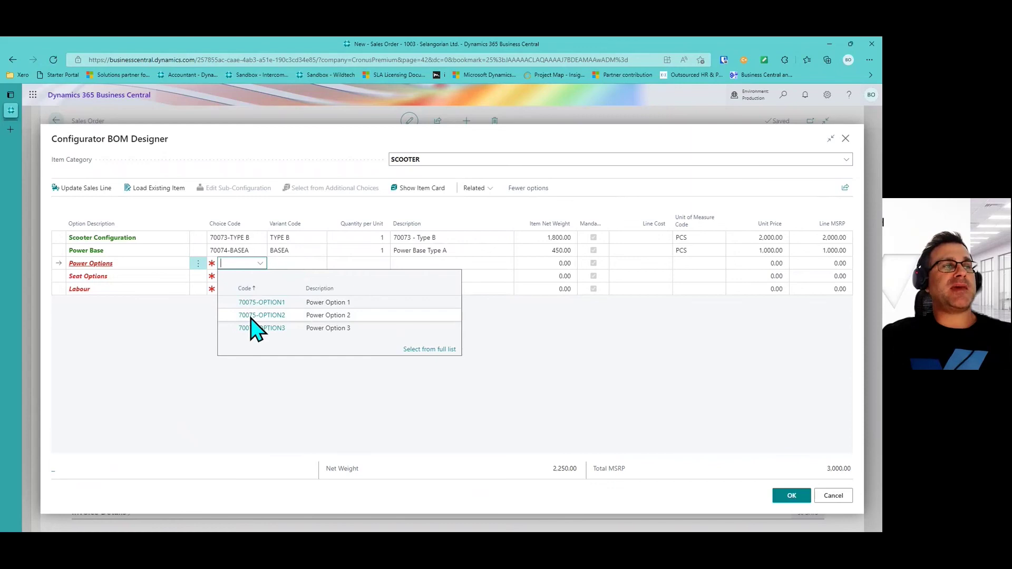
{"action": "left_click", "coordinate": [256, 316]}
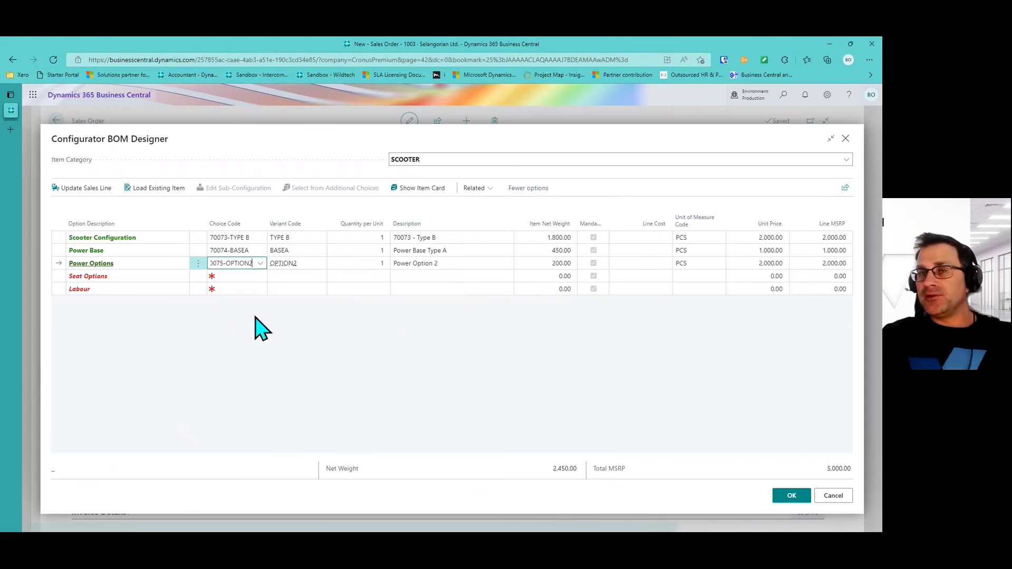
Step: Set the seat option to 70076-SEATSML and labour to the first listed resource, and accept the configuration for the sales line
{"action": "left_click", "coordinate": [232, 276]}
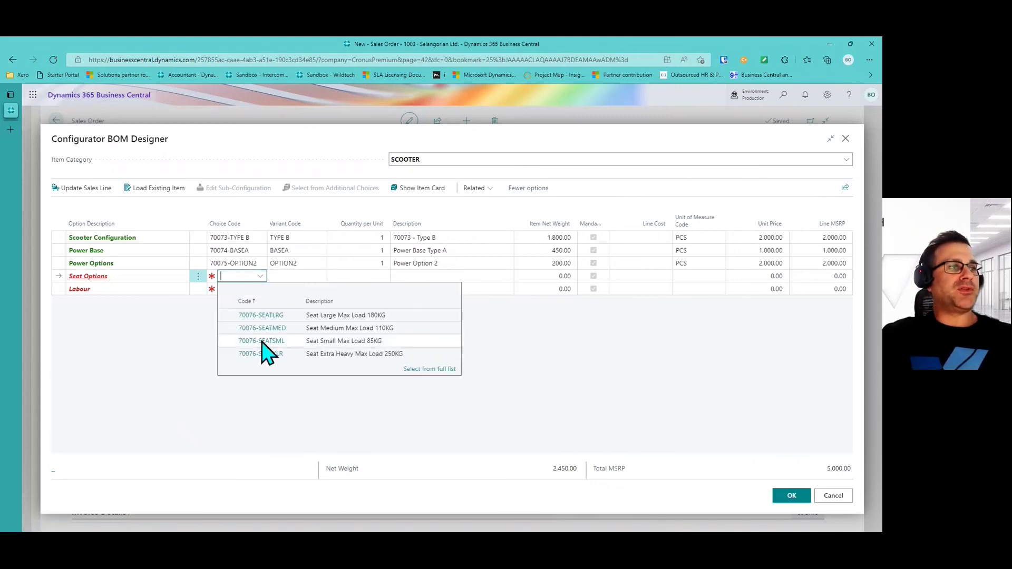
{"action": "left_click", "coordinate": [263, 341]}
{"action": "left_click", "coordinate": [232, 290]}
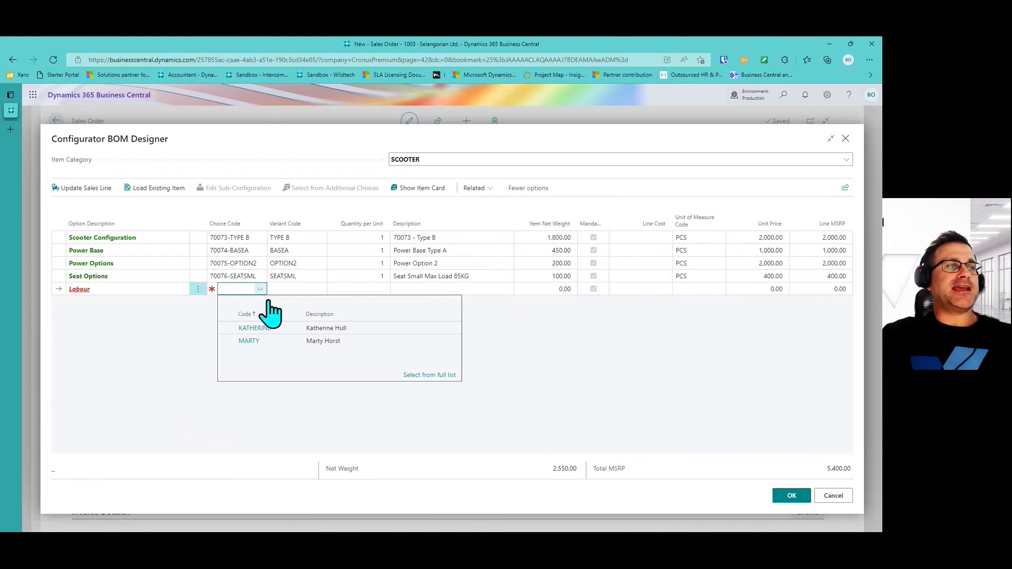
{"action": "left_click", "coordinate": [267, 328]}
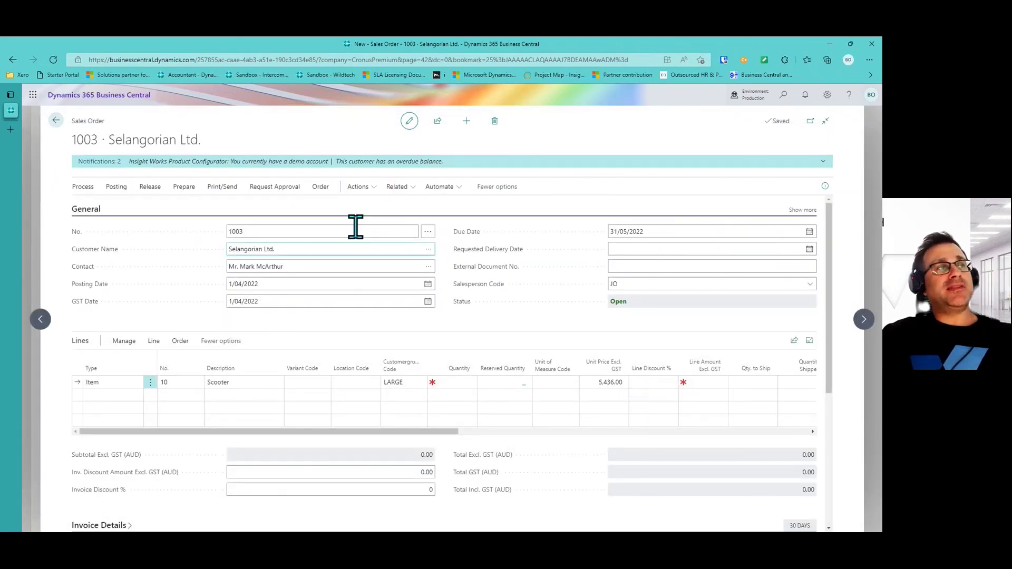
Step: Look over the order's release and print options, and explode the scooter line's BOM into its component lines
{"action": "left_click", "coordinate": [150, 190]}
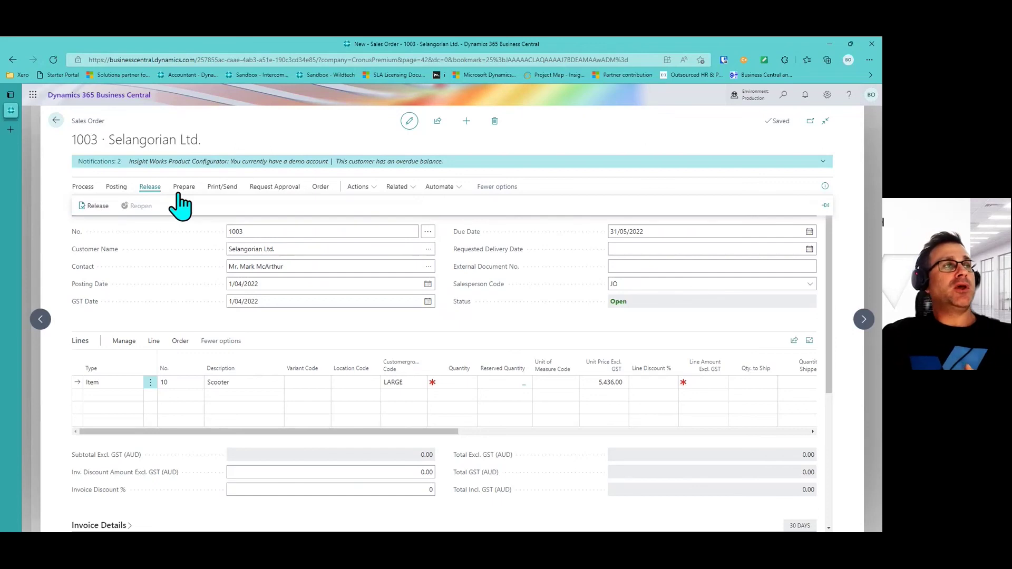
{"action": "left_click", "coordinate": [221, 188]}
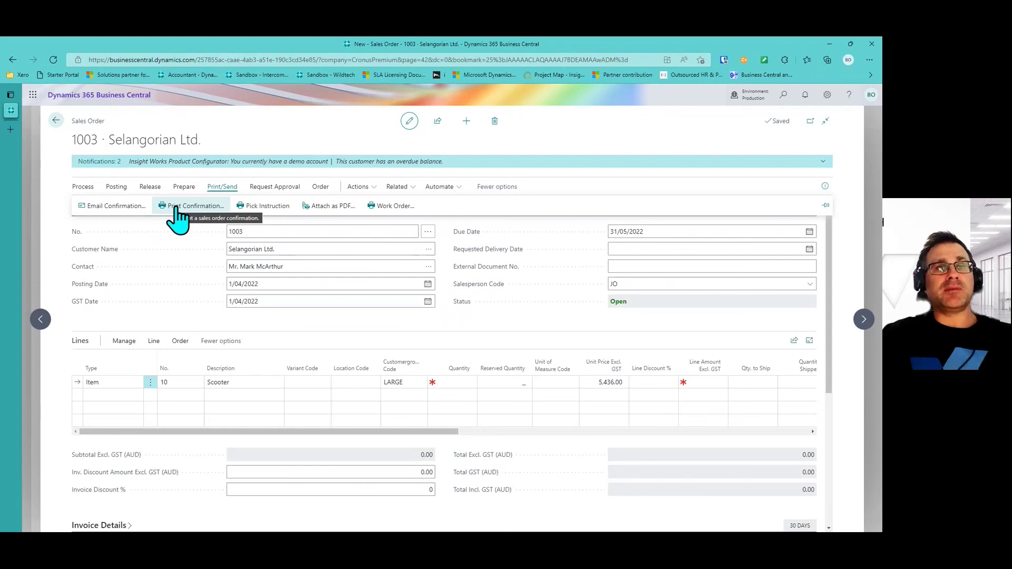
{"action": "left_click", "coordinate": [154, 342]}
{"action": "left_click", "coordinate": [160, 361]}
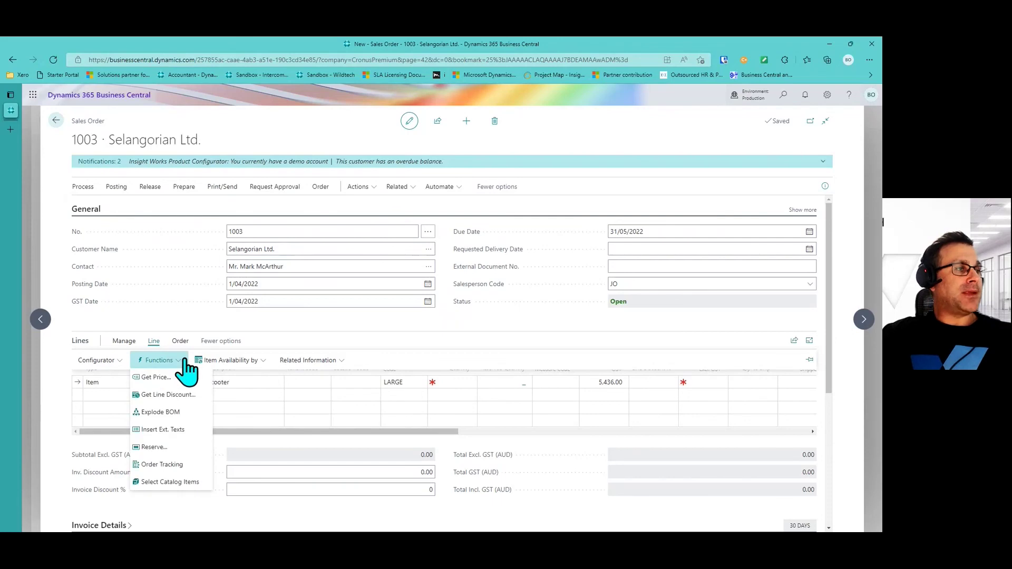
{"action": "left_click", "coordinate": [178, 415]}
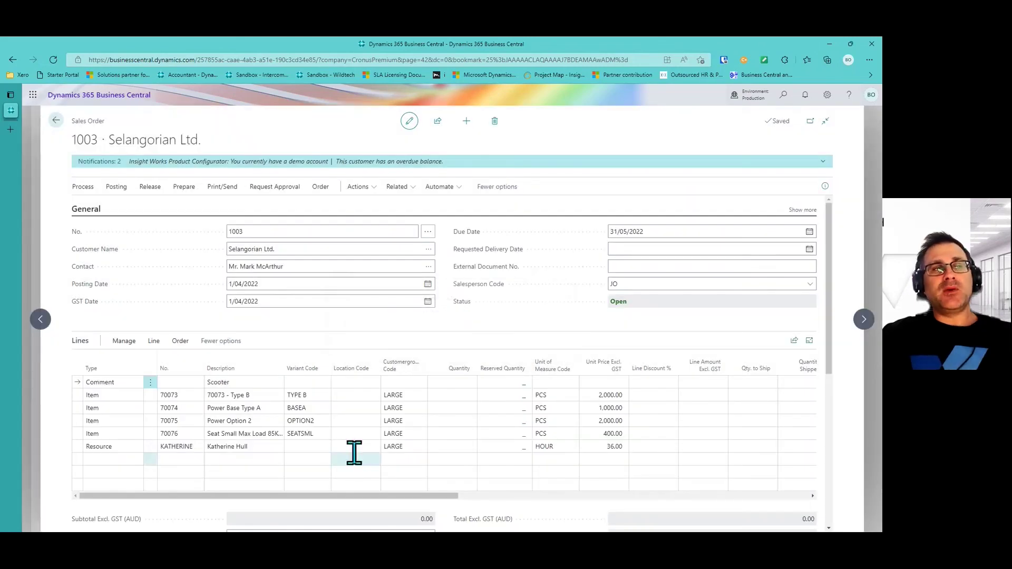
{"action": "left_click", "coordinate": [357, 466]}
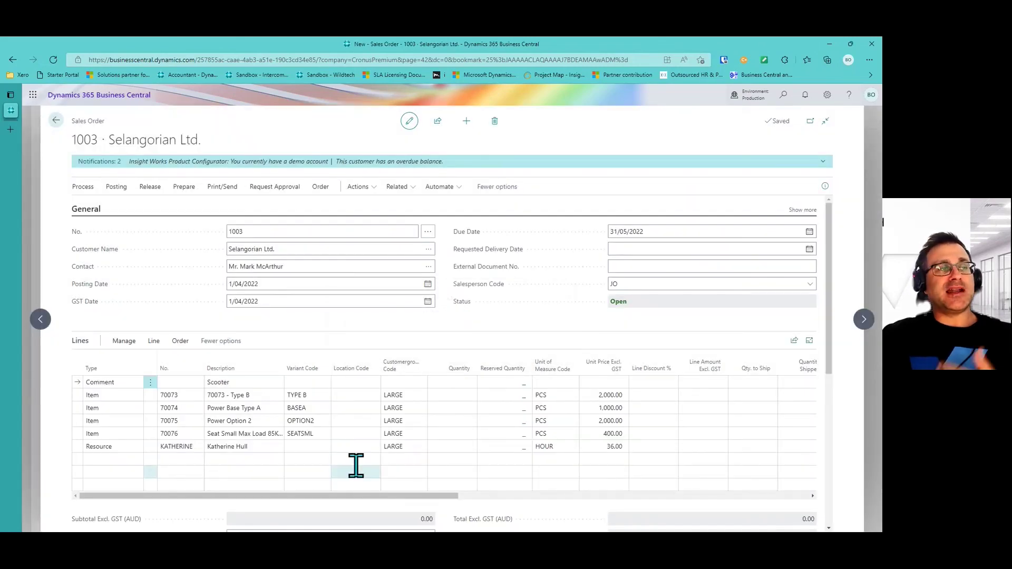
{"action": "scroll", "coordinate": [364, 471], "scroll_direction": "down", "scroll_amount": 3}
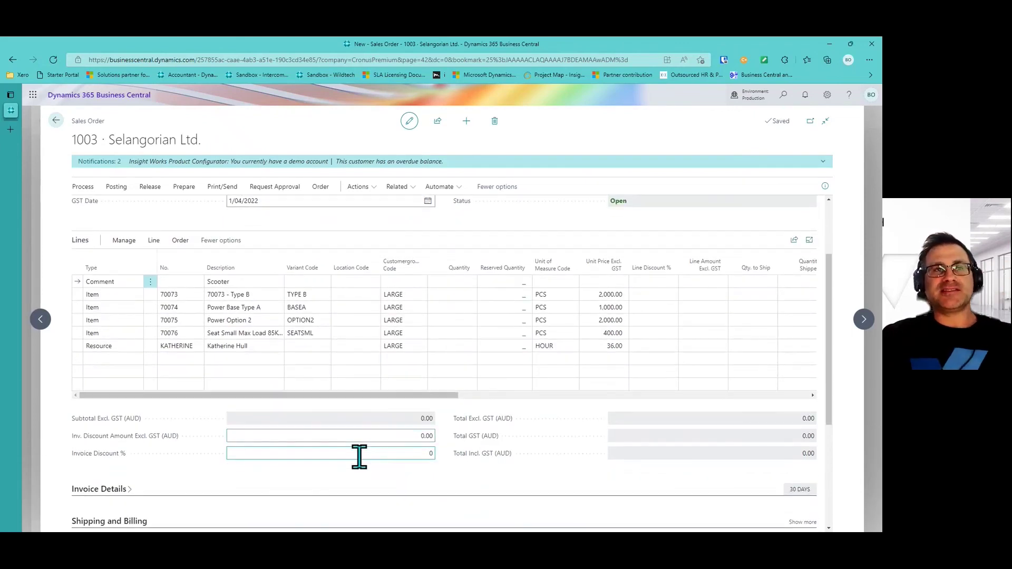
{"action": "scroll", "coordinate": [359, 457], "scroll_direction": "up", "scroll_amount": 3}
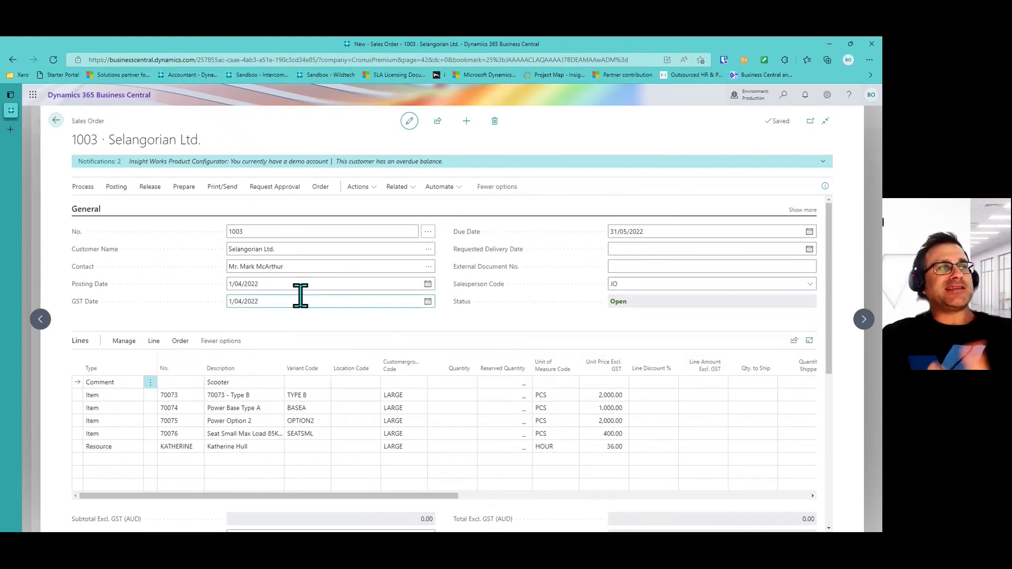
Step: Leave the sales order and the configurator item categories and return to the Service Manager home page
{"action": "left_click", "coordinate": [56, 120]}
{"action": "left_click", "coordinate": [58, 125]}
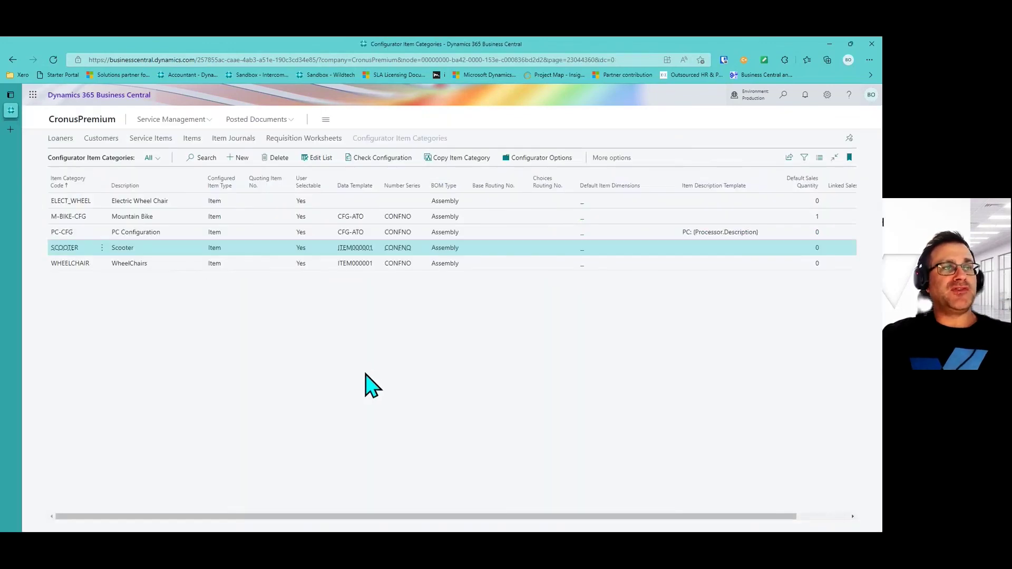
{"action": "left_click", "coordinate": [56, 127]}
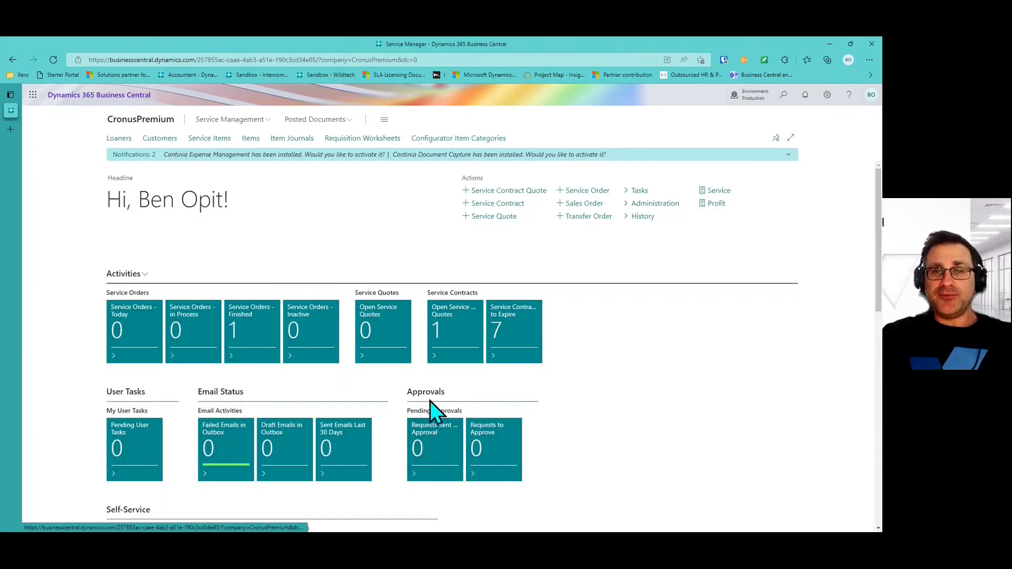